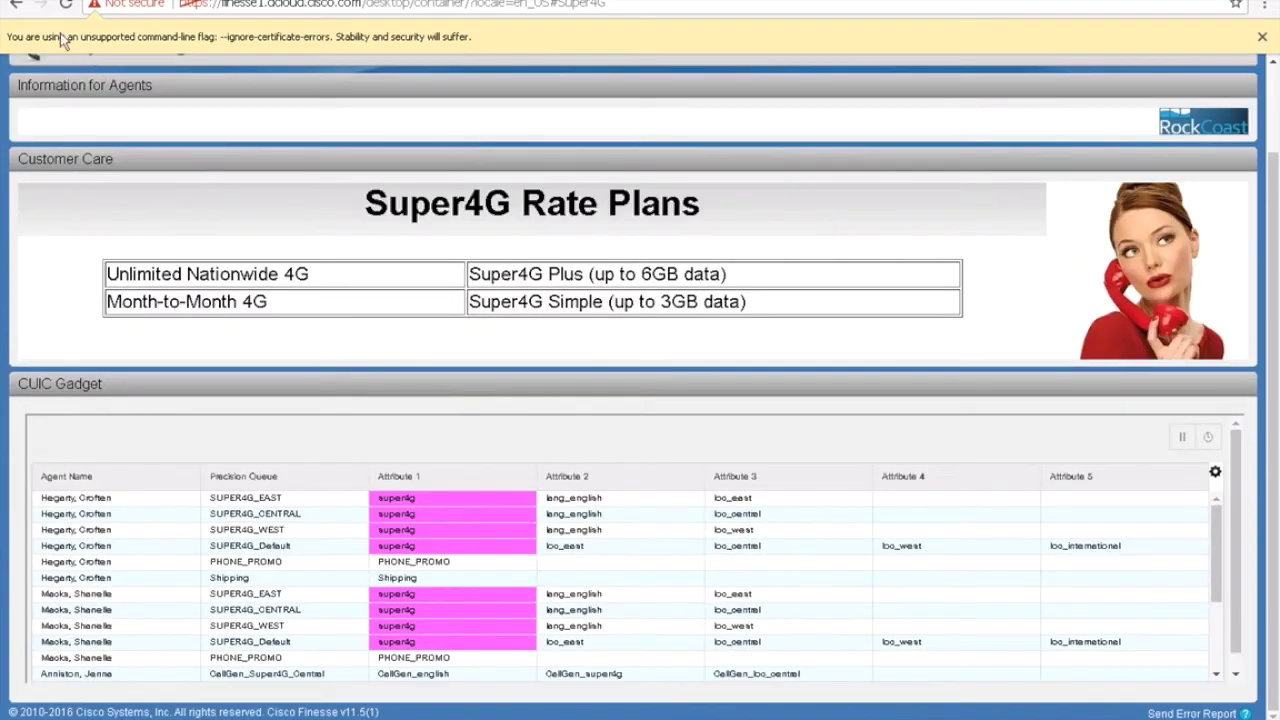
# Step: Go back to the Mobile Phone Rate Plans list, then show the Enterprise Chat and Email sign-in page
pyautogui.click(18, 8)
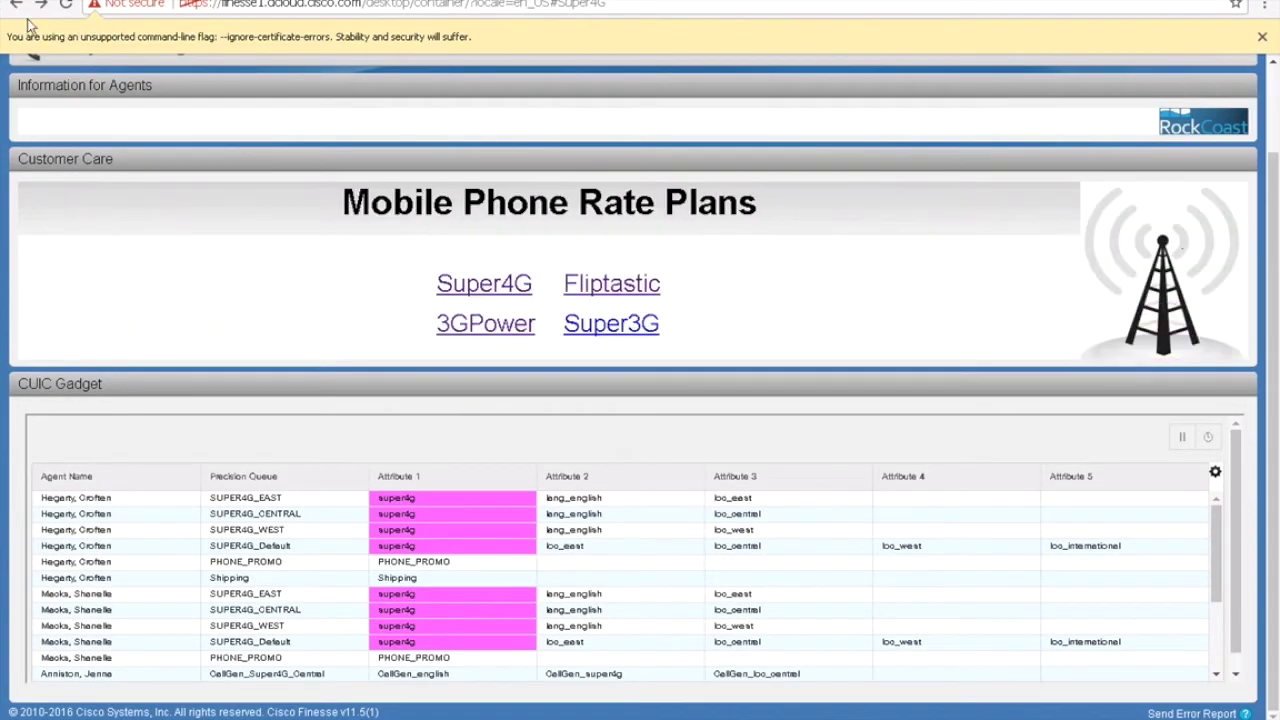
pyautogui.scroll(1, 299, 266)
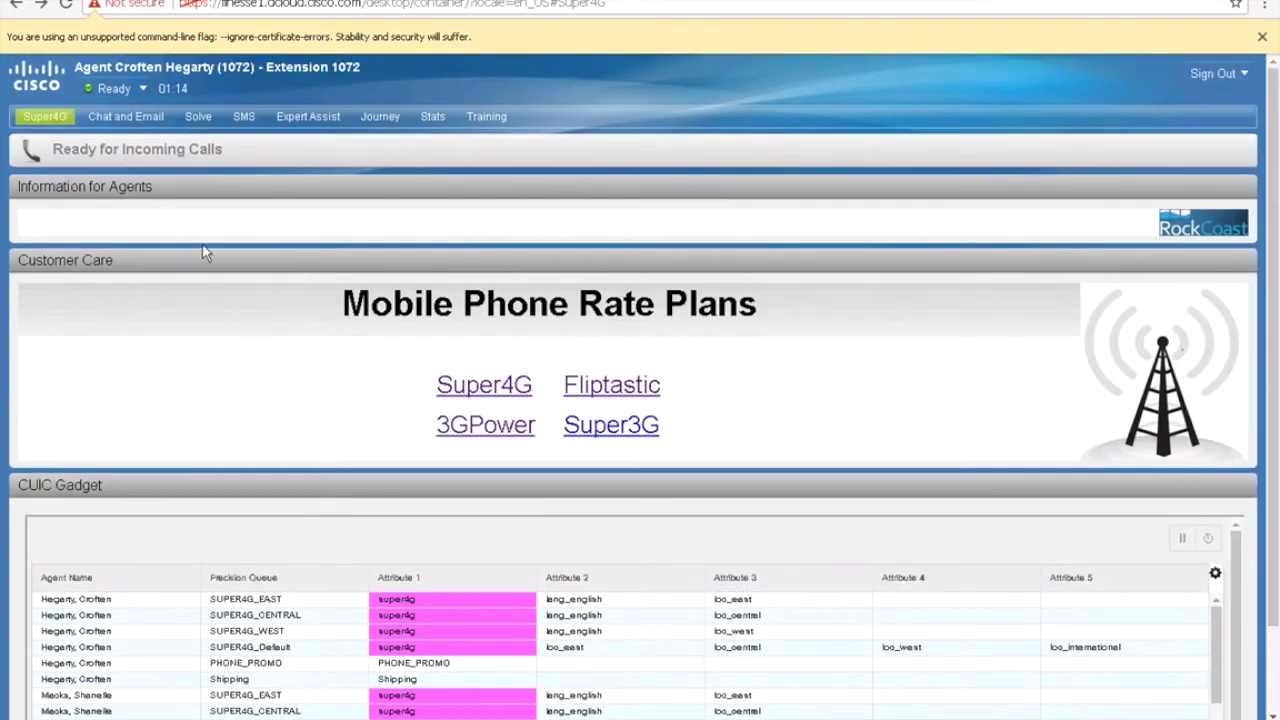
pyautogui.scroll(-1, 206, 257)
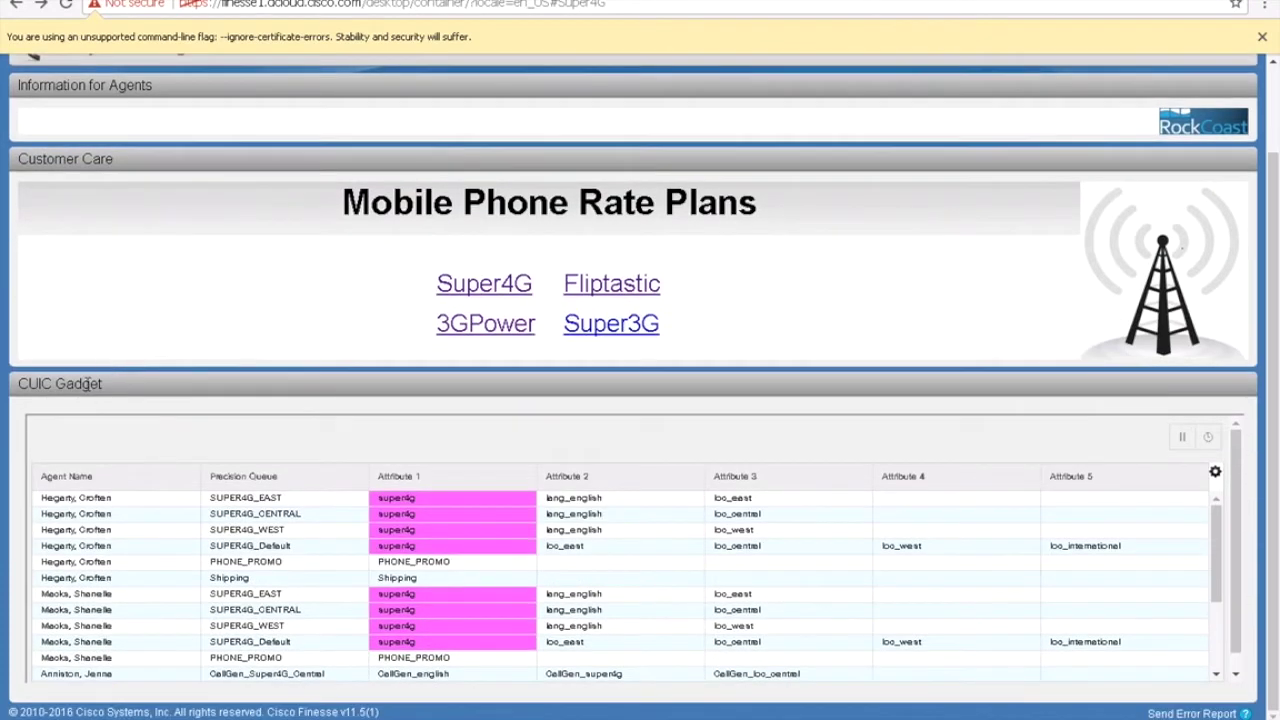
pyautogui.scroll(1, 92, 386)
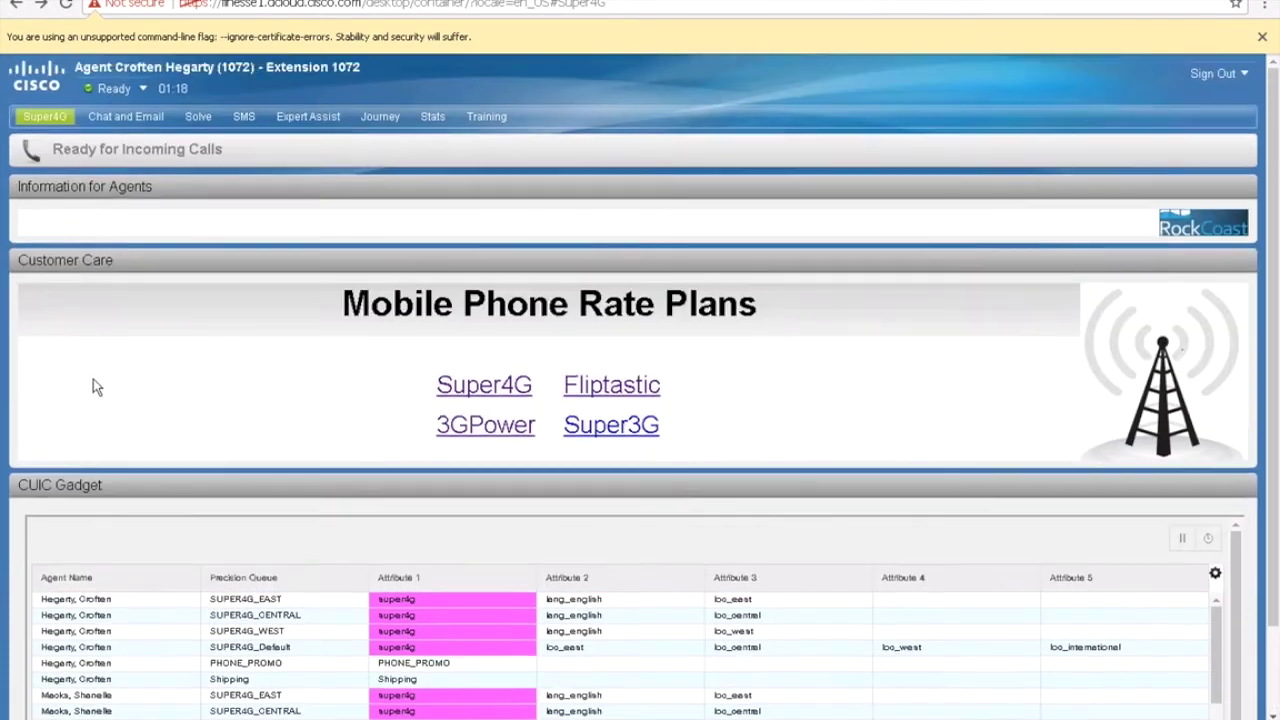
pyautogui.click(146, 126)
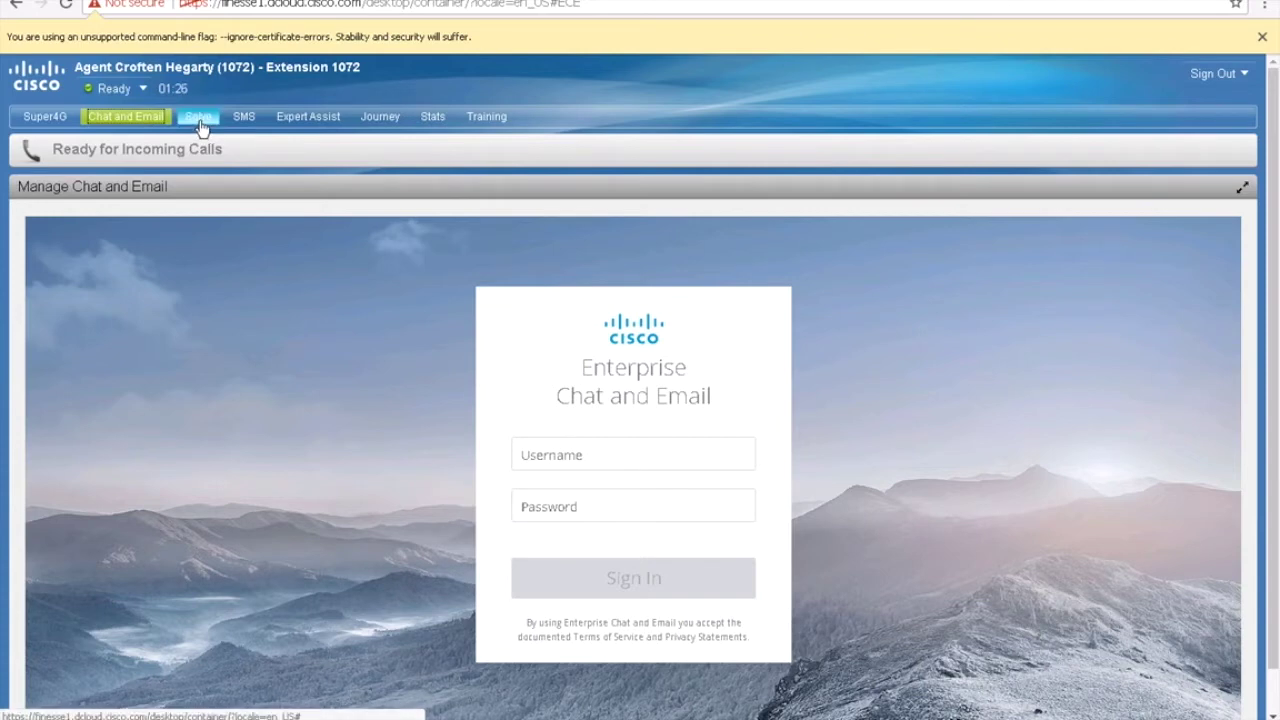
# Step: Check the Solve tab, then bring up the Cisco Tropo SMS form on the SMS tab
pyautogui.click(199, 121)
pyautogui.click(245, 124)
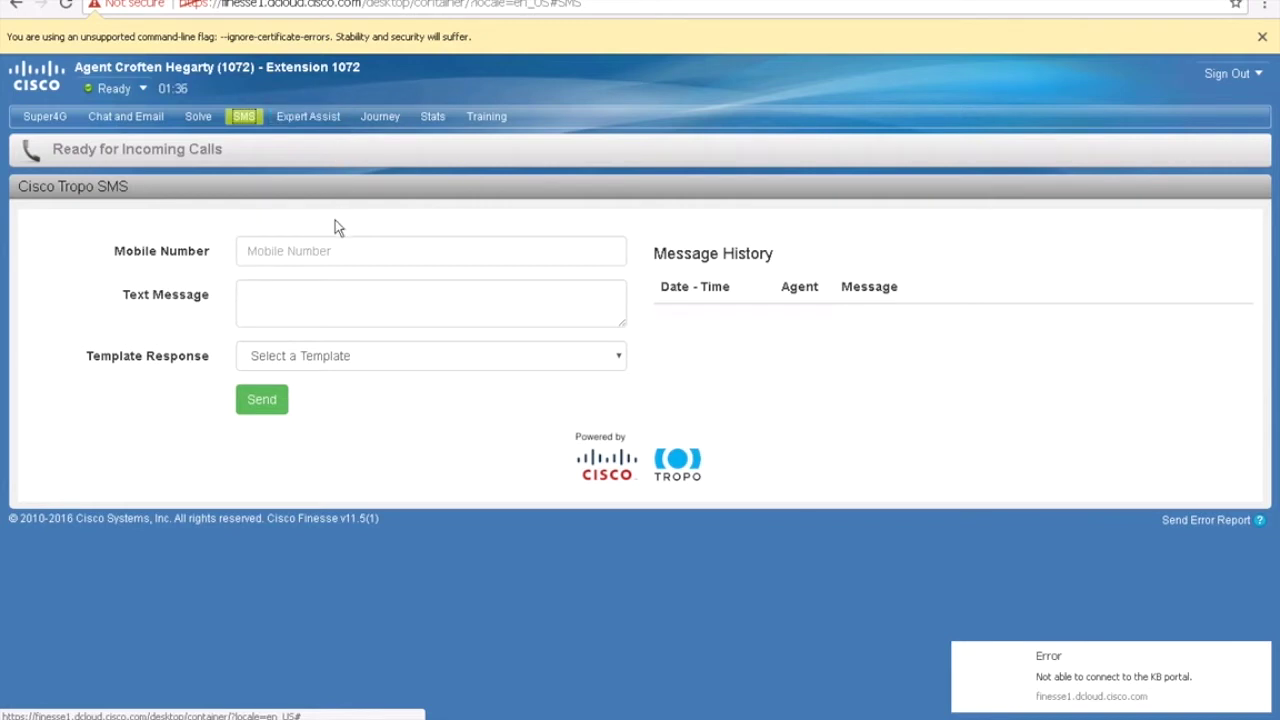
# Step: Enter the customer's mobile number and draft the text message 'testtest'
pyautogui.click(341, 260)
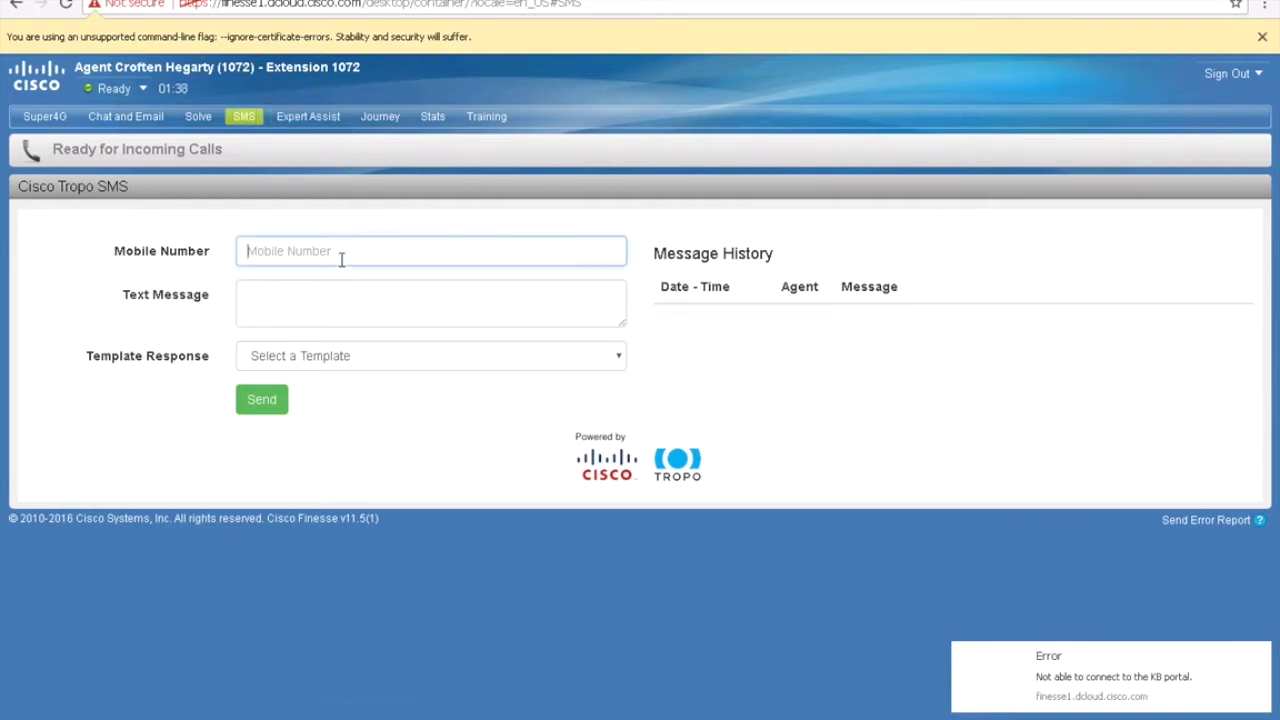
pyautogui.press('Tab')
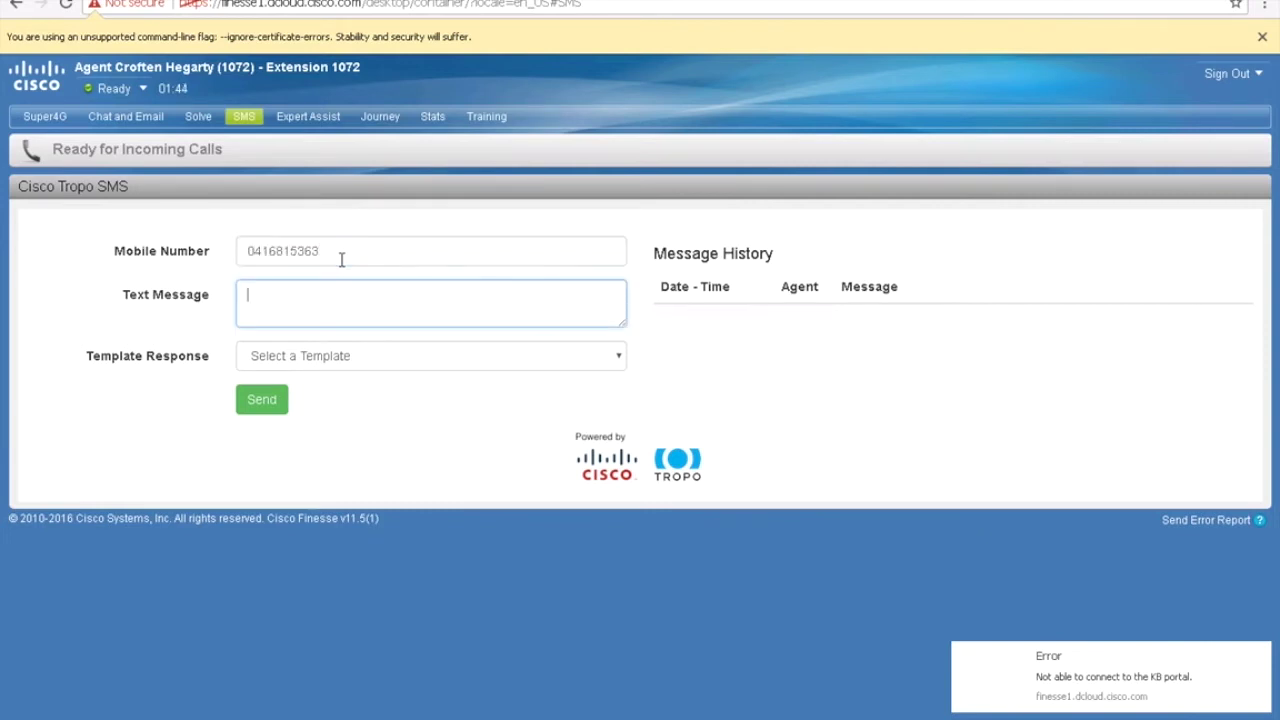
pyautogui.write('testtest')
# Step: Send the 'Thanks for calling RockCoast Mobile' template, then show the Expert Assist Shipment Tracking map
pyautogui.click(388, 362)
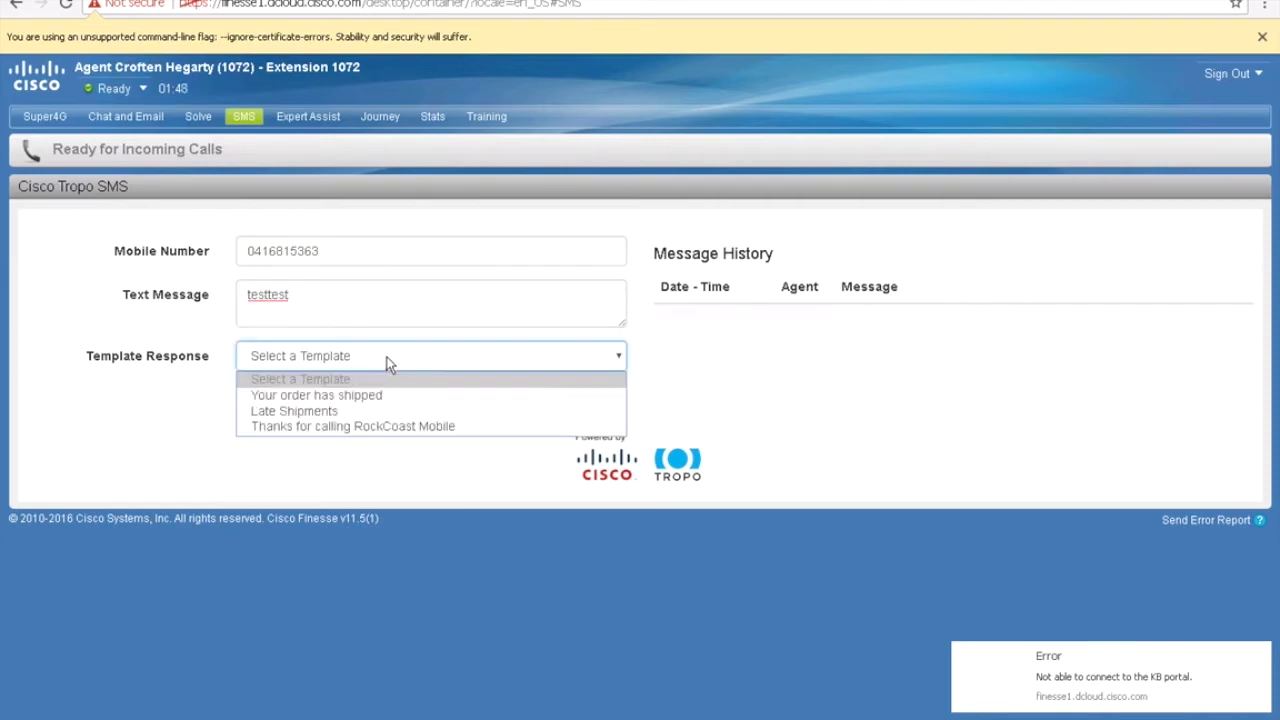
pyautogui.click(374, 427)
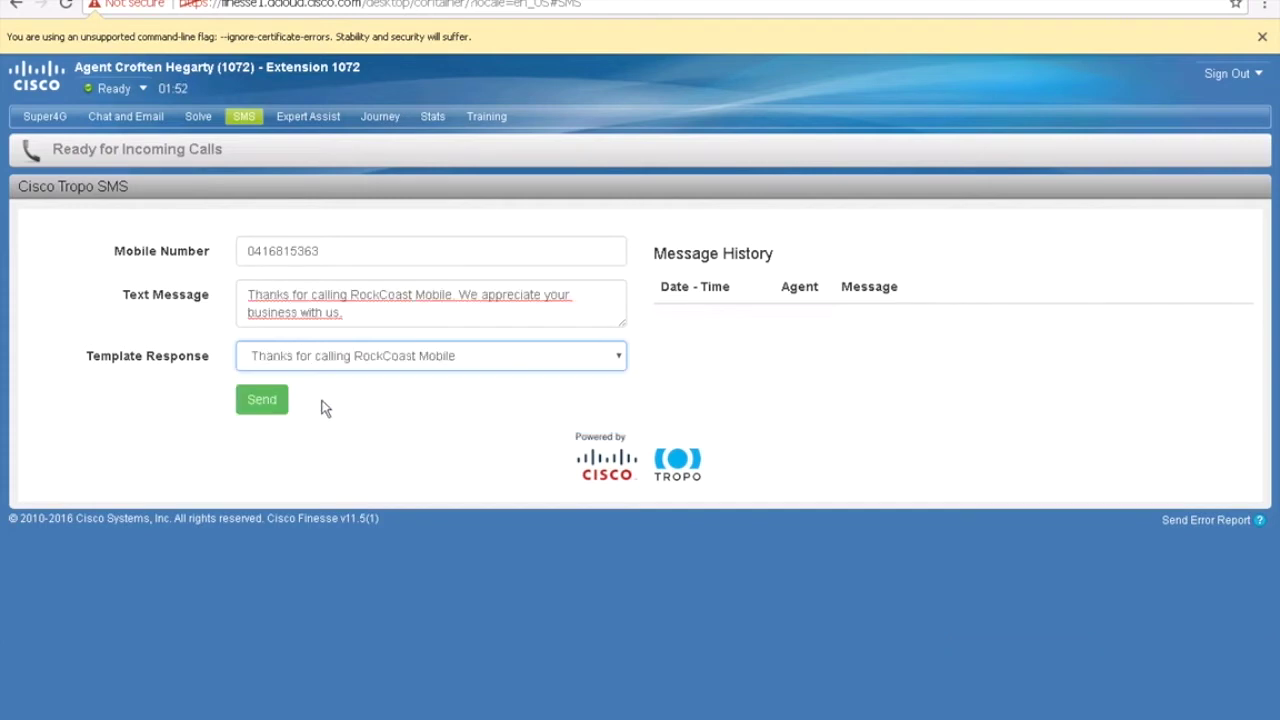
pyautogui.click(260, 405)
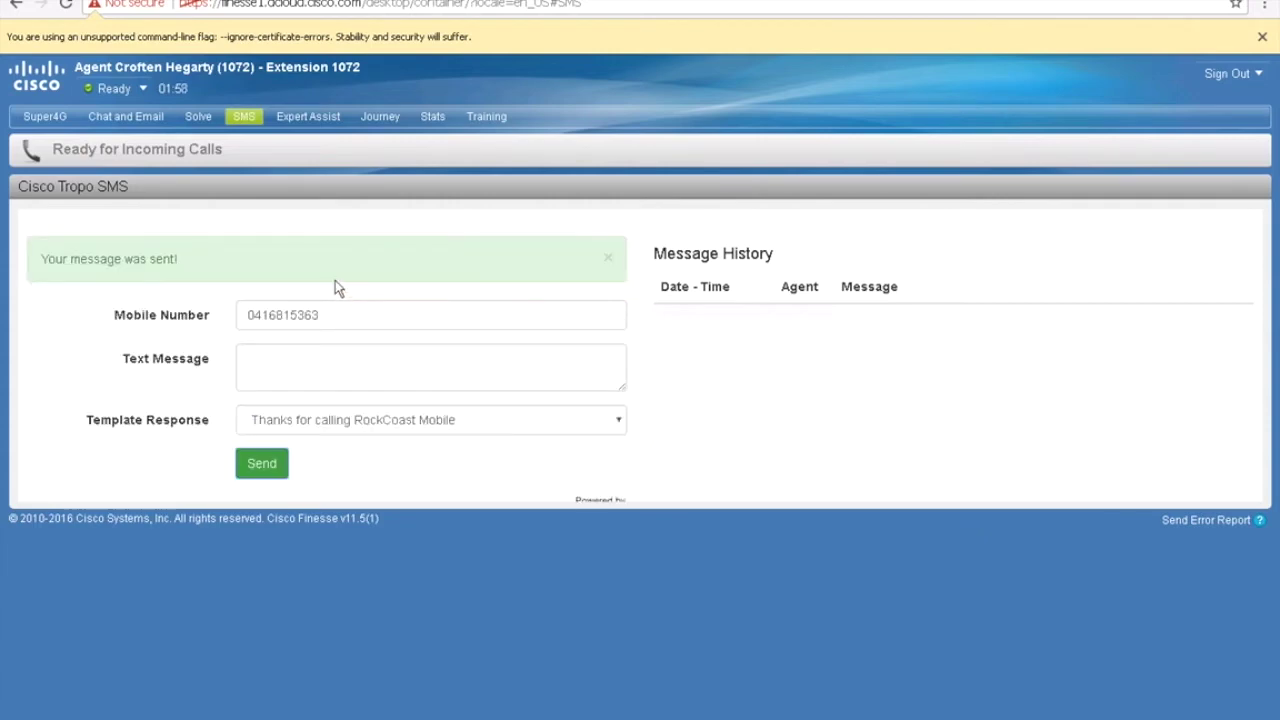
pyautogui.click(302, 120)
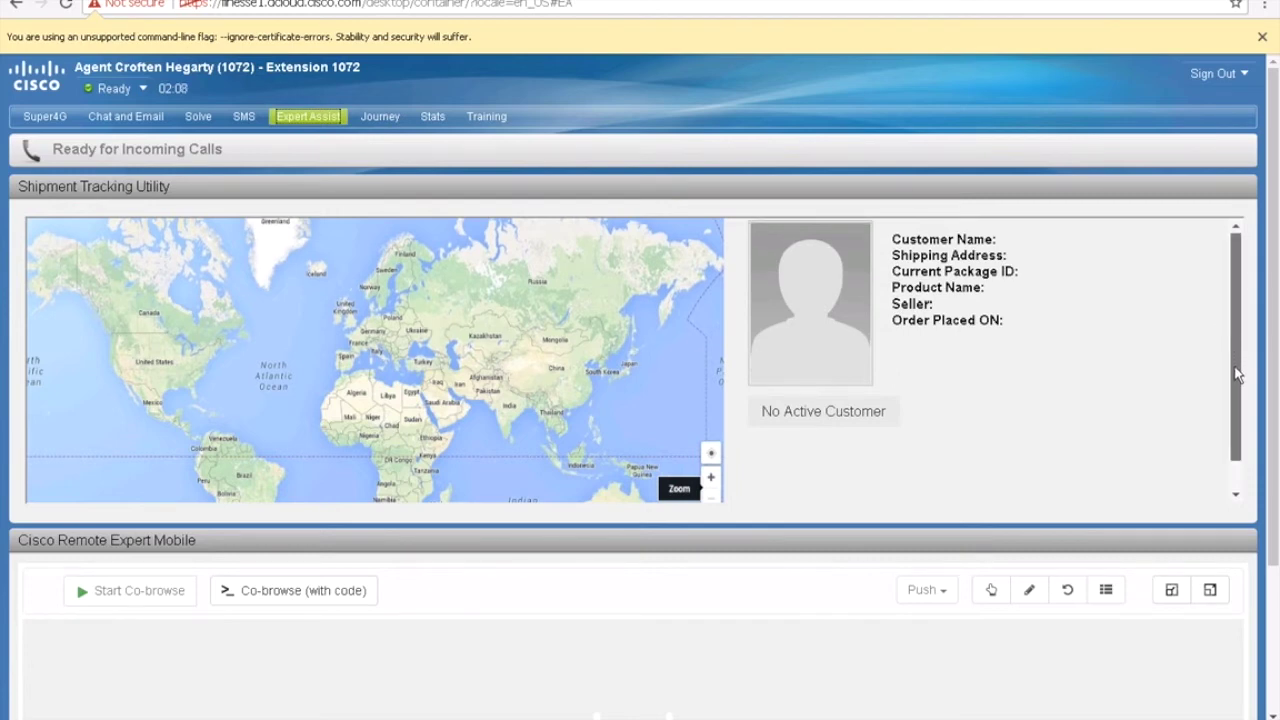
# Step: View the Journey context search, then load the Agent, Skill Group, Customer Experience and Queue Statistics reports
pyautogui.scroll(-1, 1234, 371)
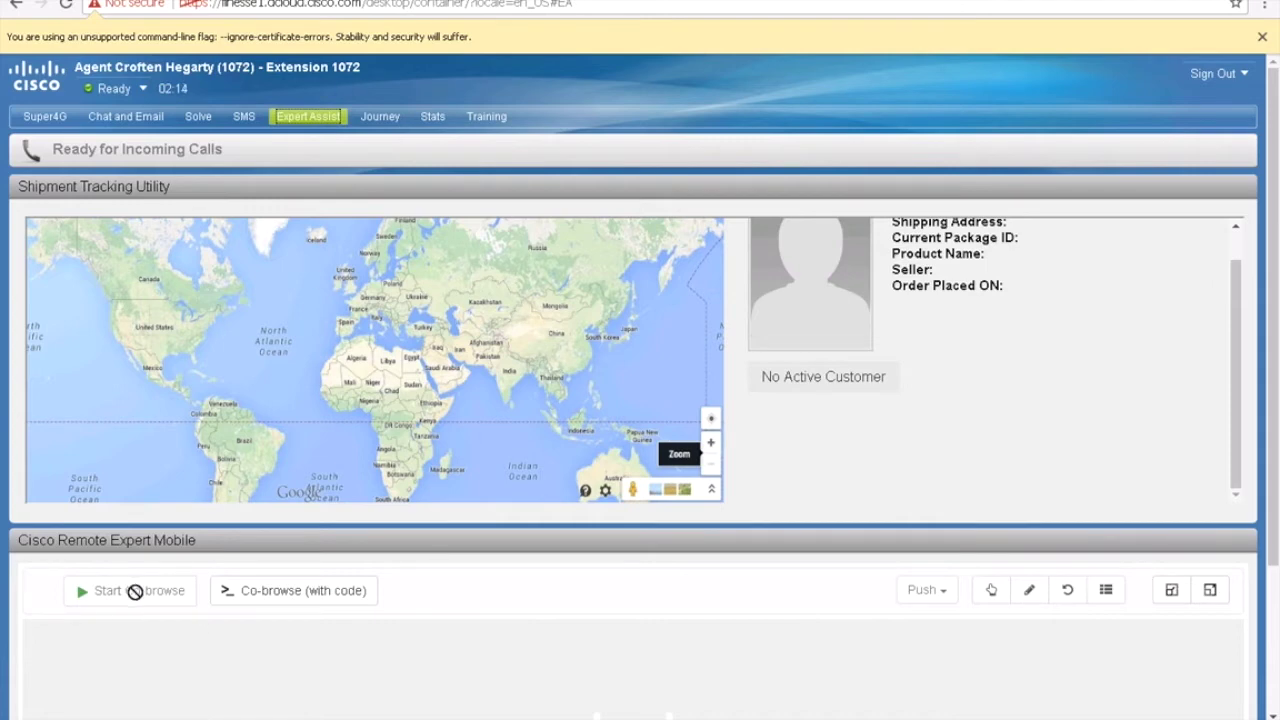
pyautogui.click(378, 117)
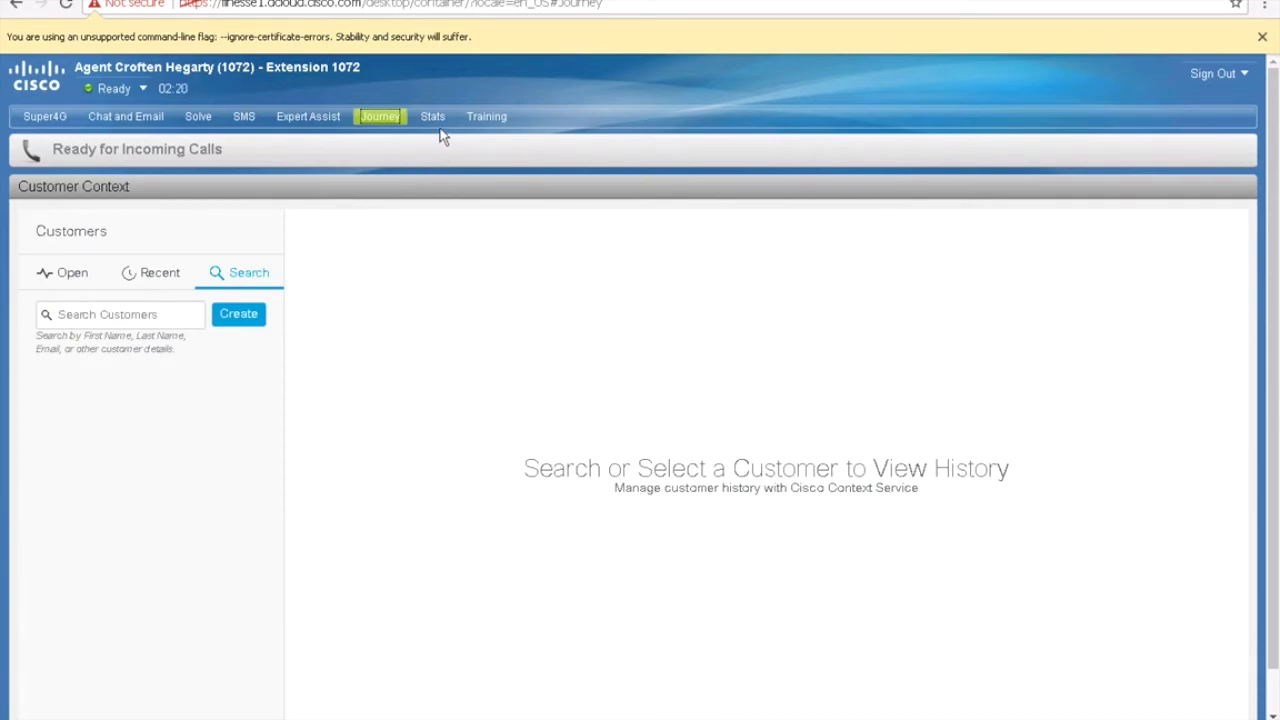
pyautogui.click(436, 122)
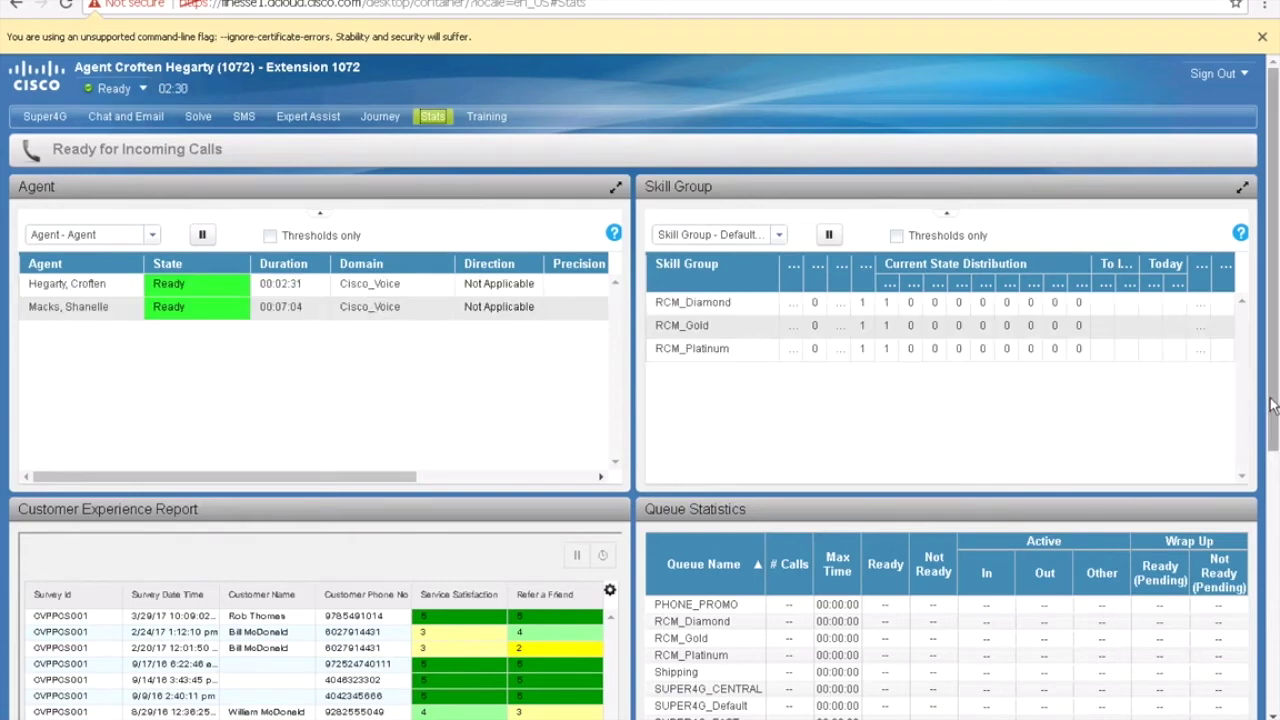
pyautogui.scroll(-1, 1273, 425)
pyautogui.moveTo(1273, 425); pyautogui.dragTo(1274, 512)
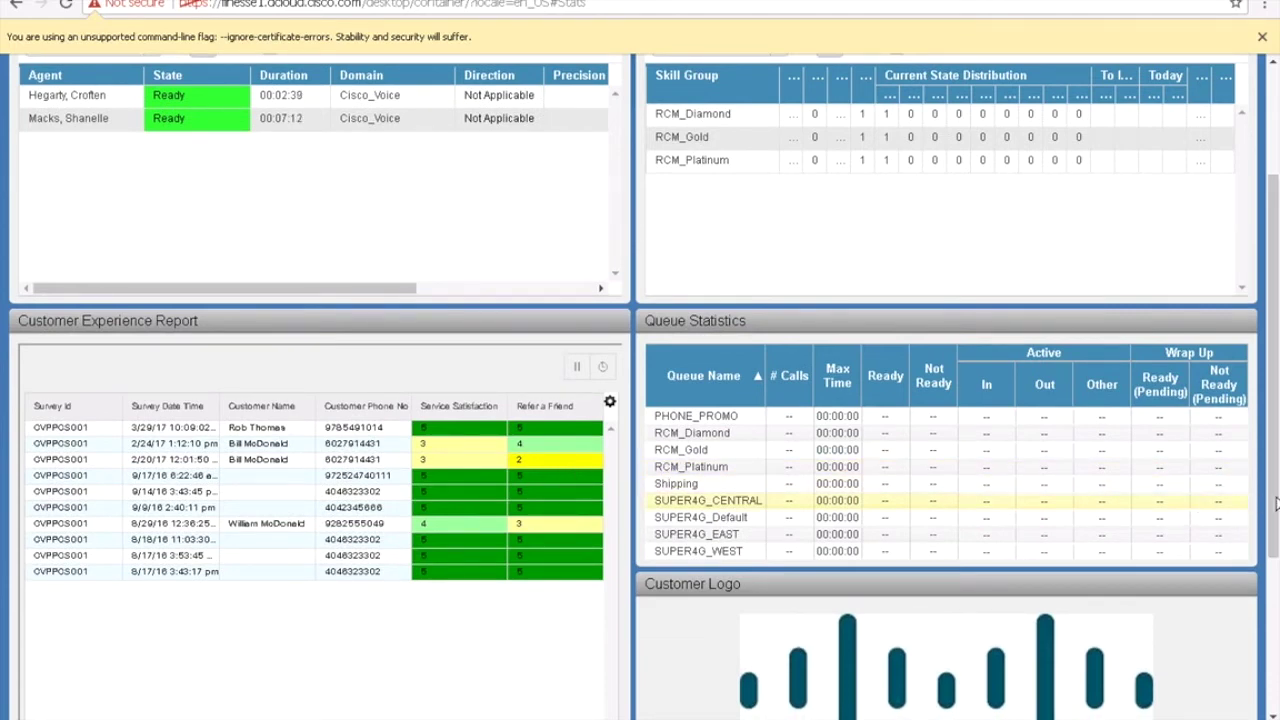
pyautogui.scroll(1, 1274, 440)
pyautogui.scroll(3, 1274, 387)
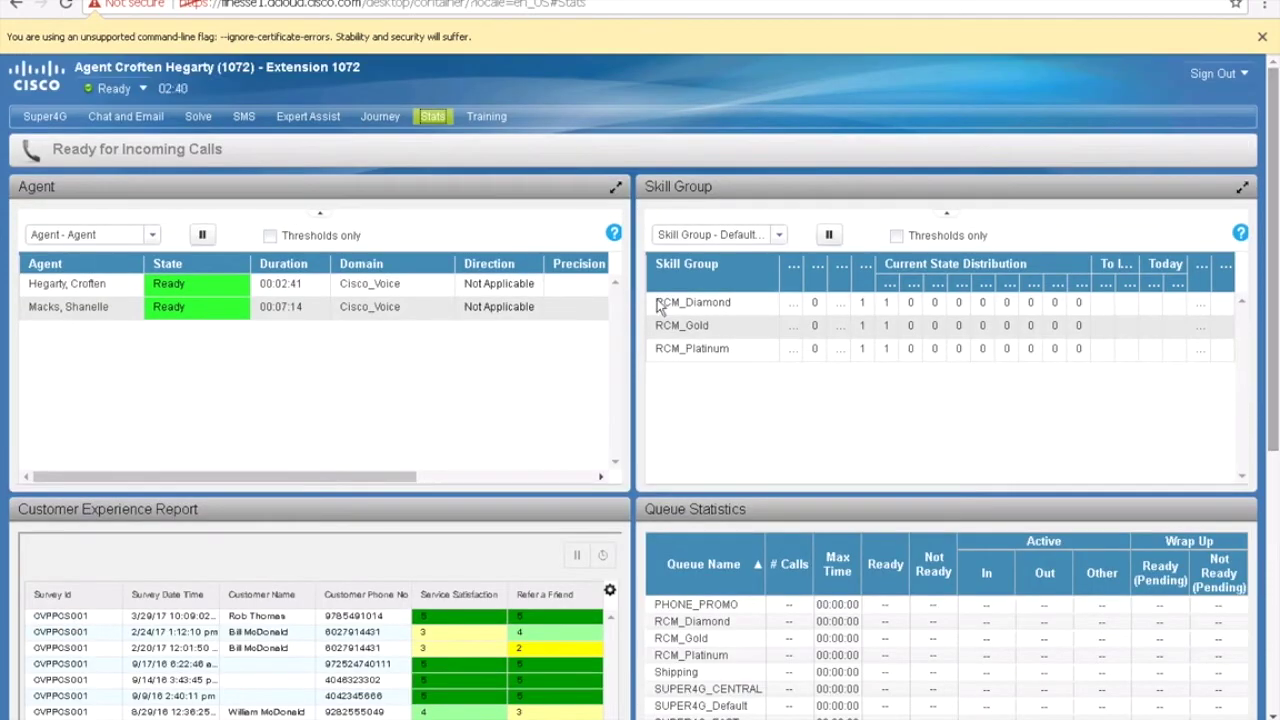
# Step: Play and pause the New 4G Phone Training video, then return to the Super4G rate plans
pyautogui.click(487, 120)
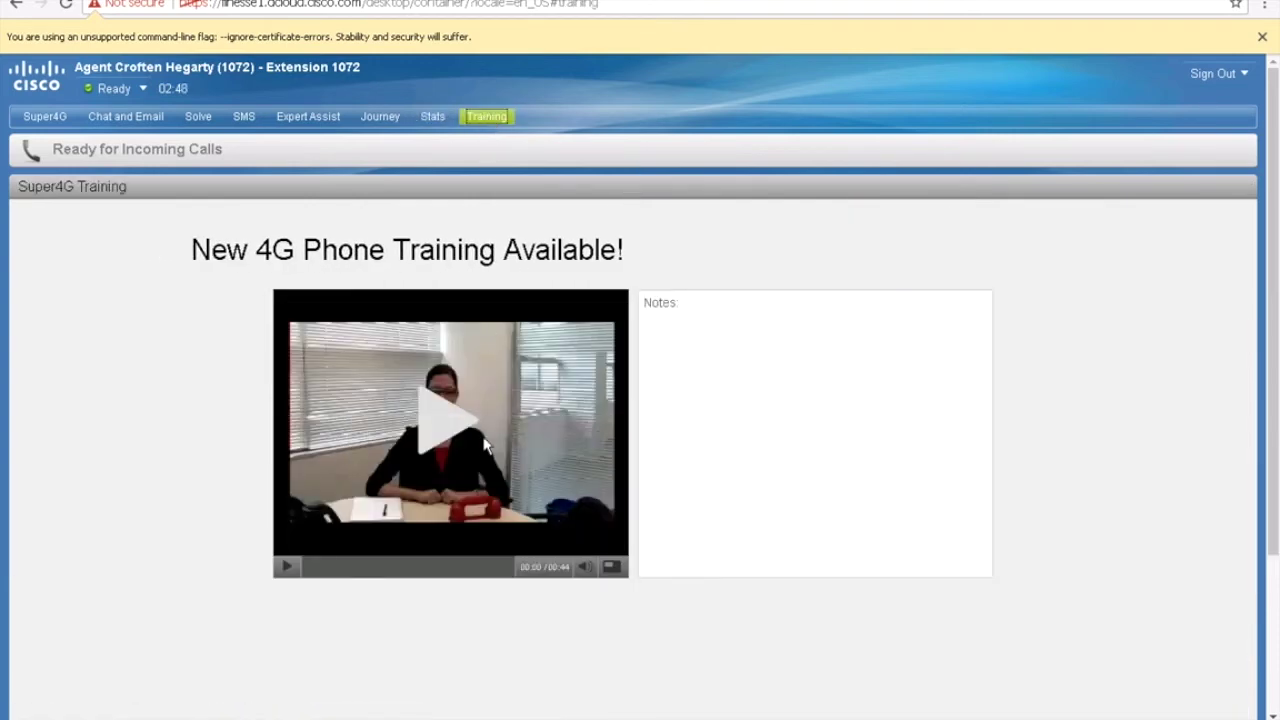
pyautogui.click(443, 445)
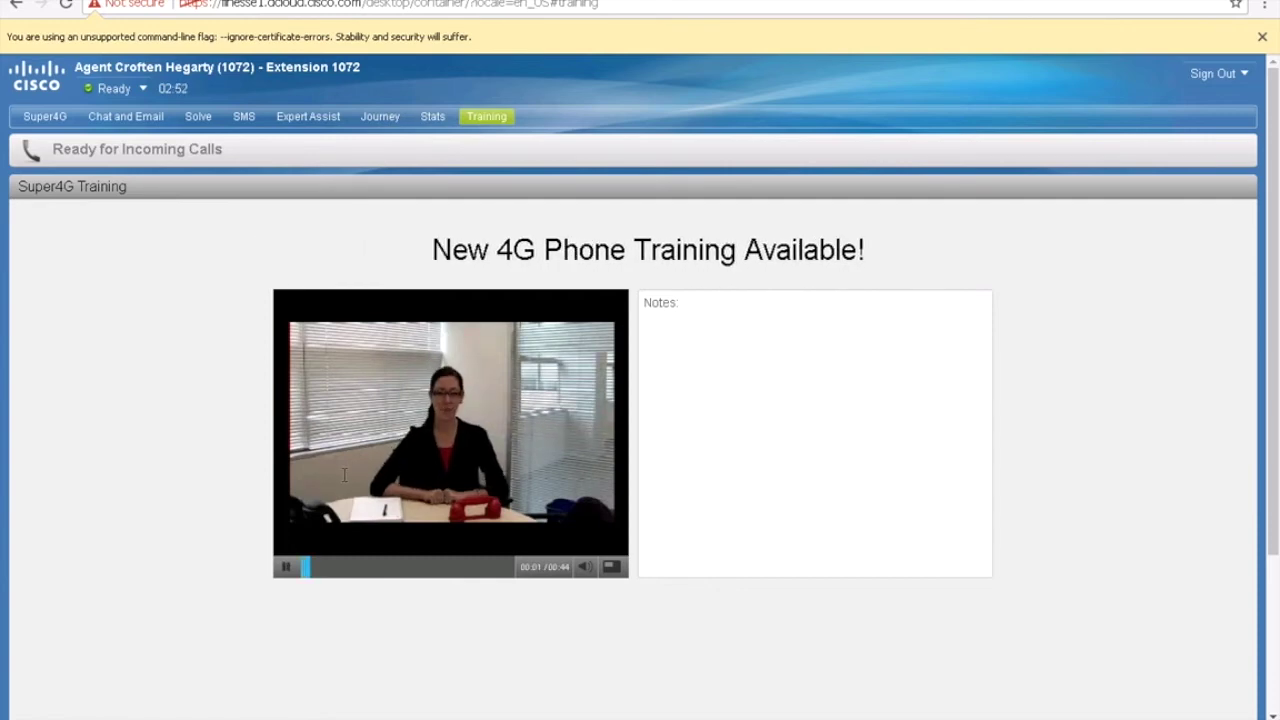
pyautogui.click(287, 568)
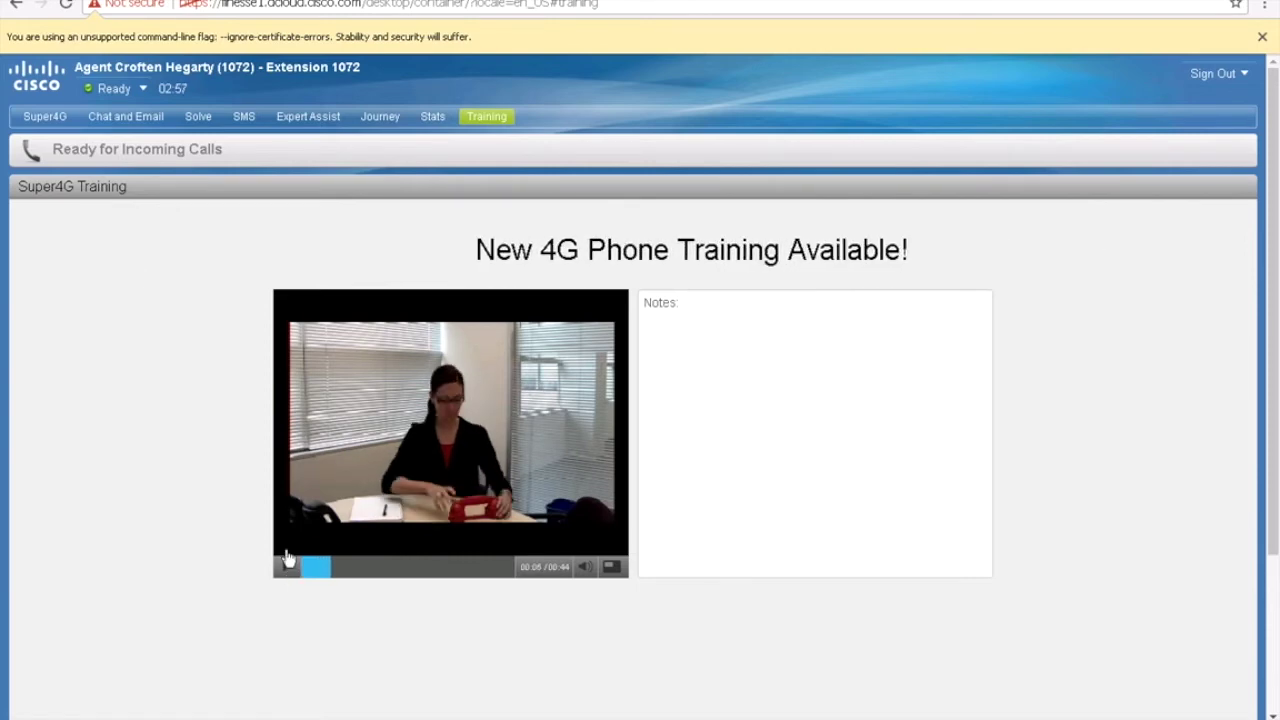
pyautogui.click(45, 118)
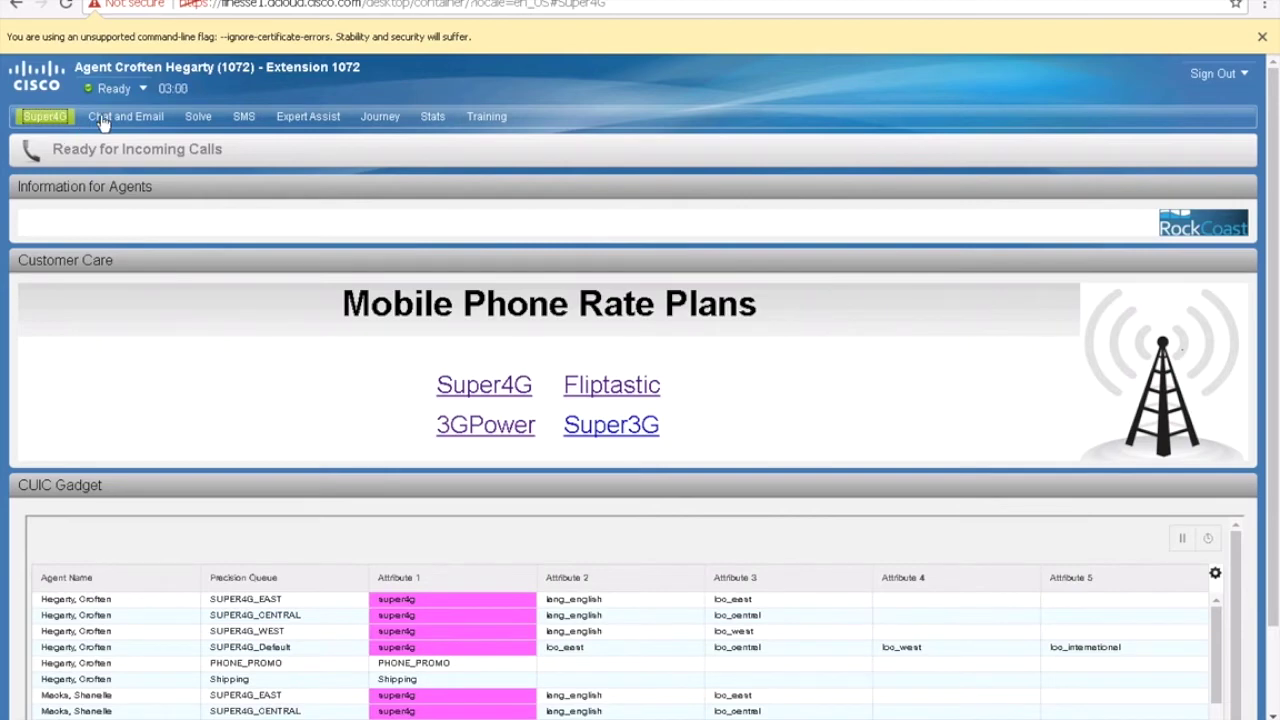
# Step: Set the agent to Not Ready - Break, check Jabber, then set the agent back to Ready
pyautogui.click(138, 92)
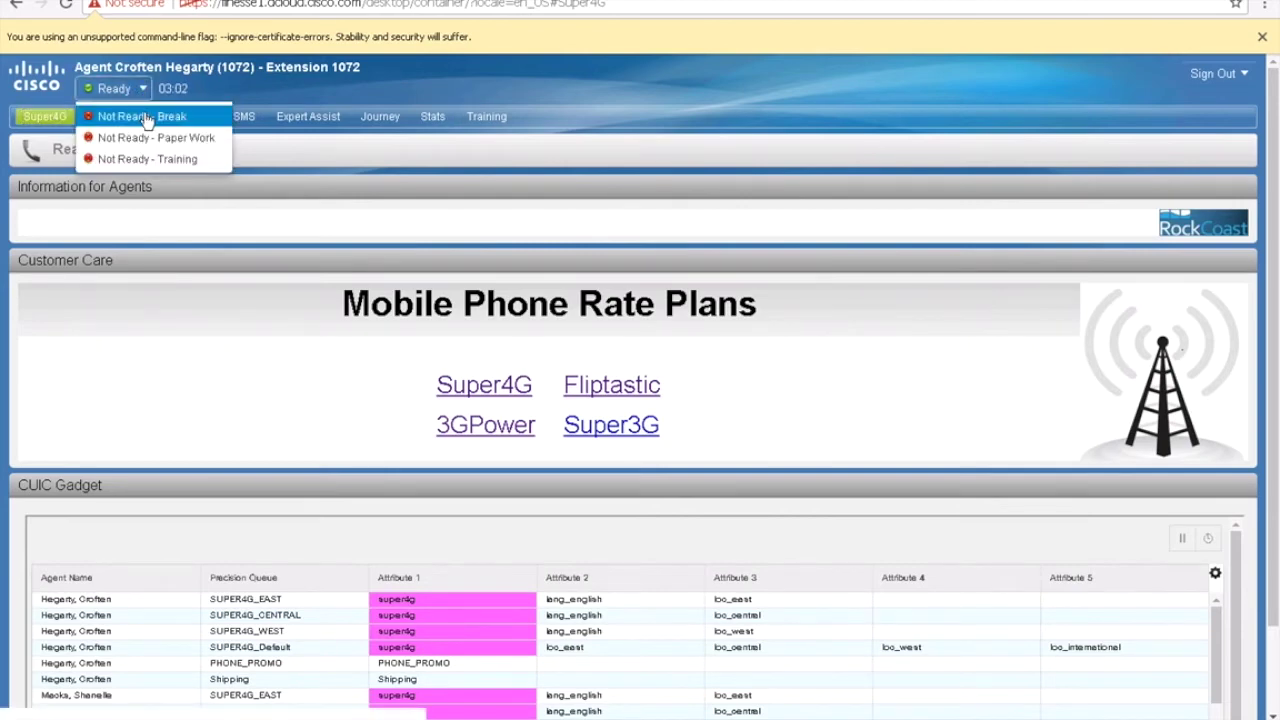
pyautogui.click(145, 116)
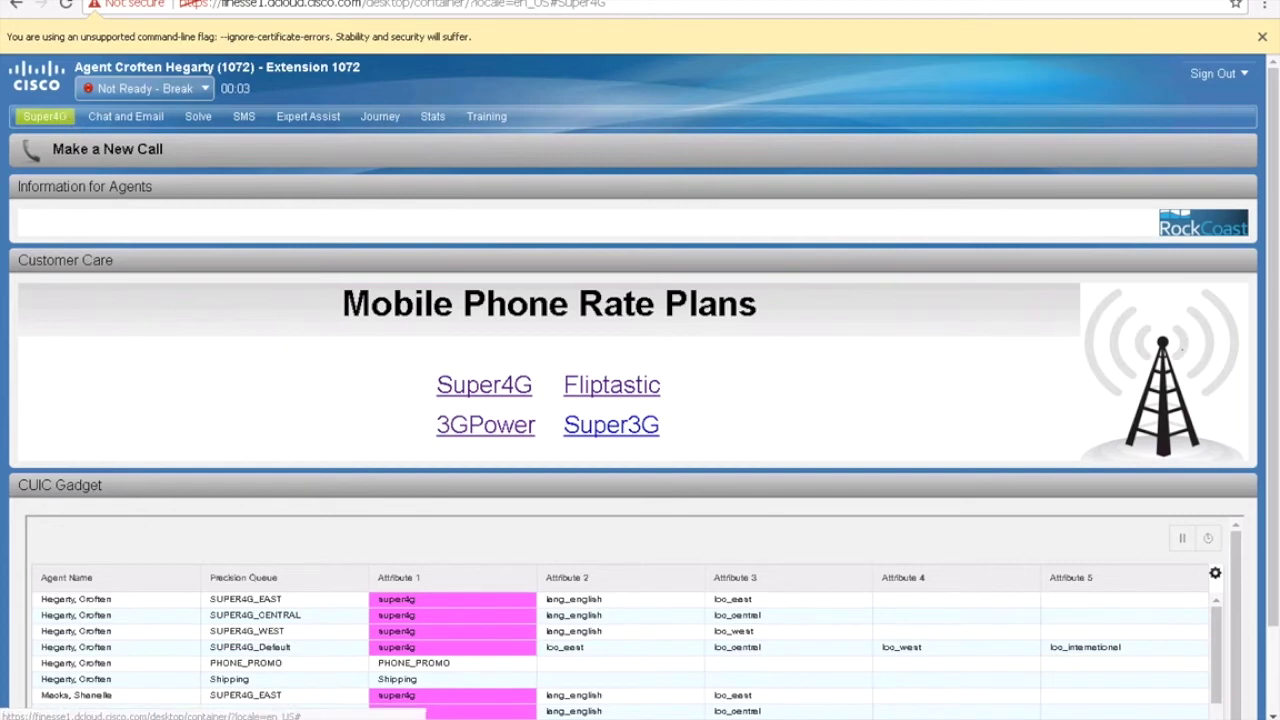
pyautogui.hotkey('alt', 'Tab')
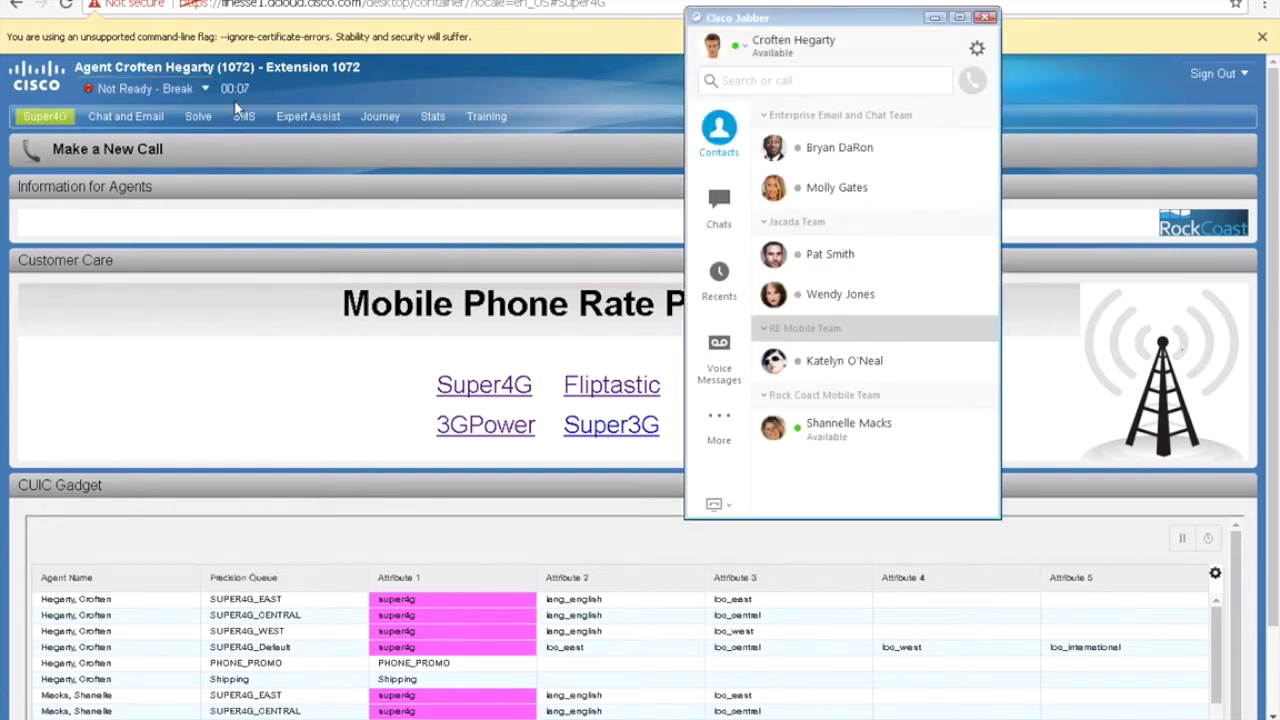
pyautogui.click(200, 89)
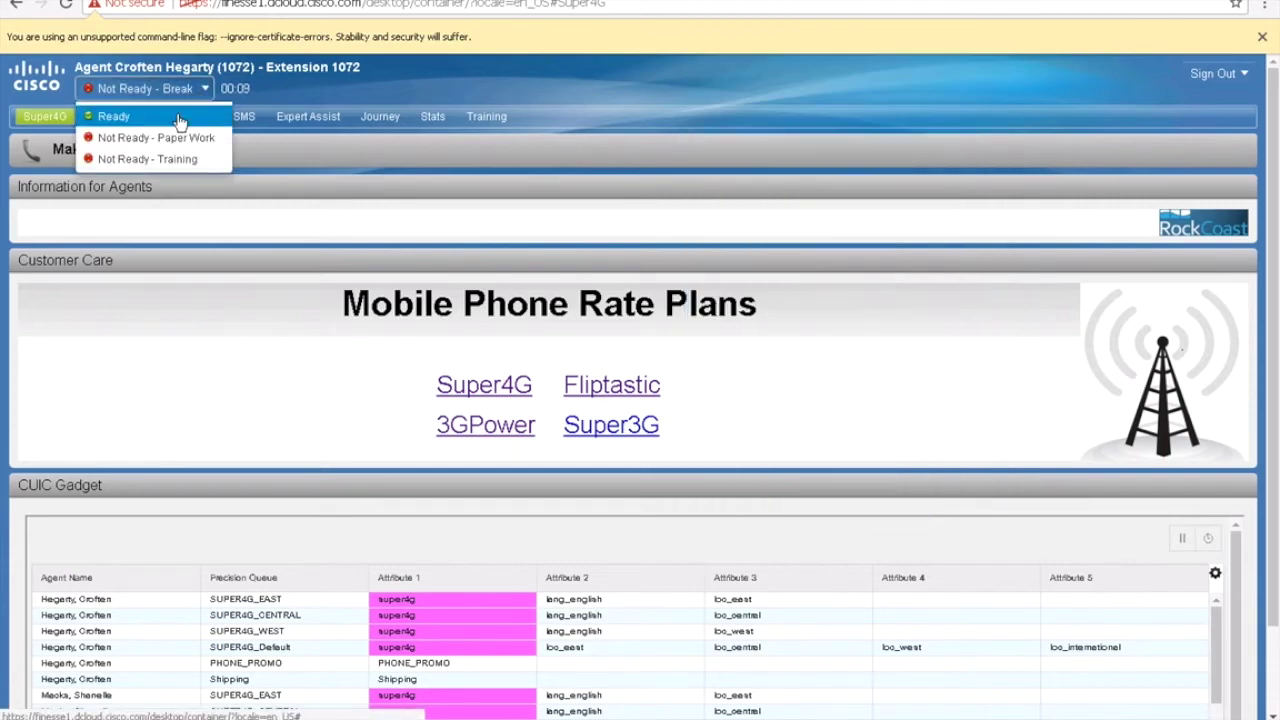
pyautogui.click(180, 120)
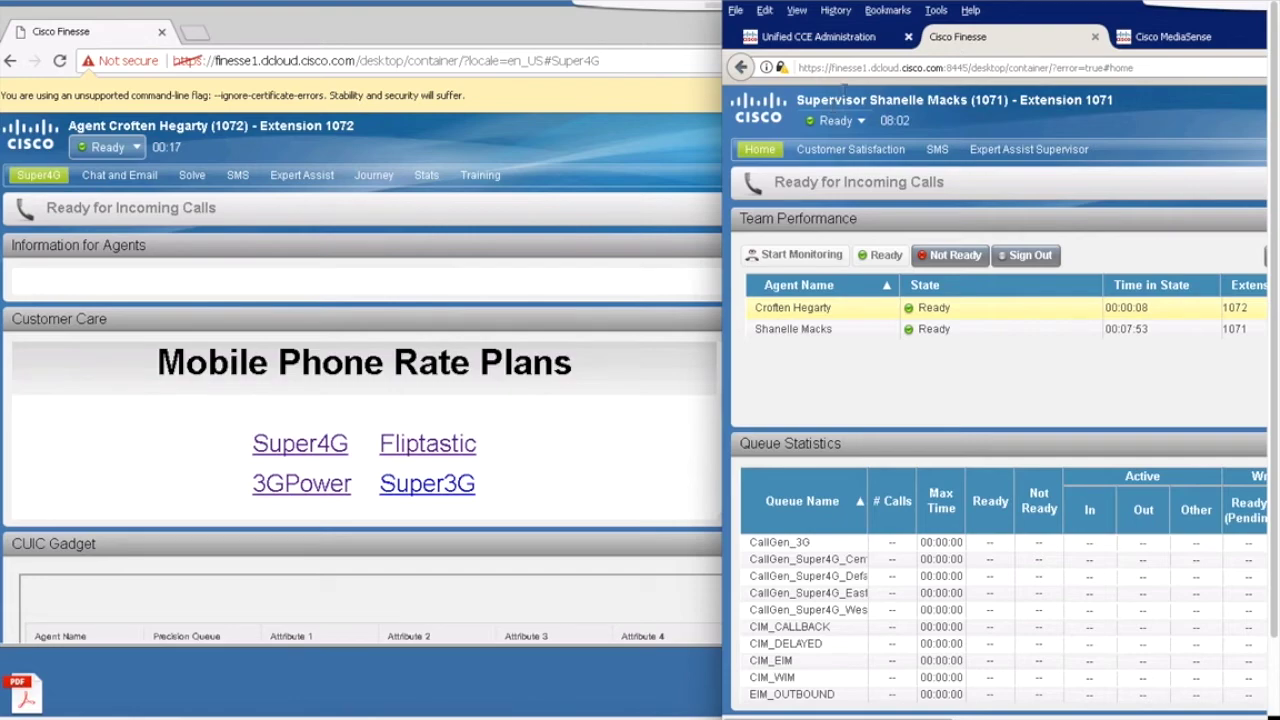
# Step: Maximize the supervisor desktop and switch the team view to Super3G and back to Super4G
pyautogui.doubleClick(873, 4)
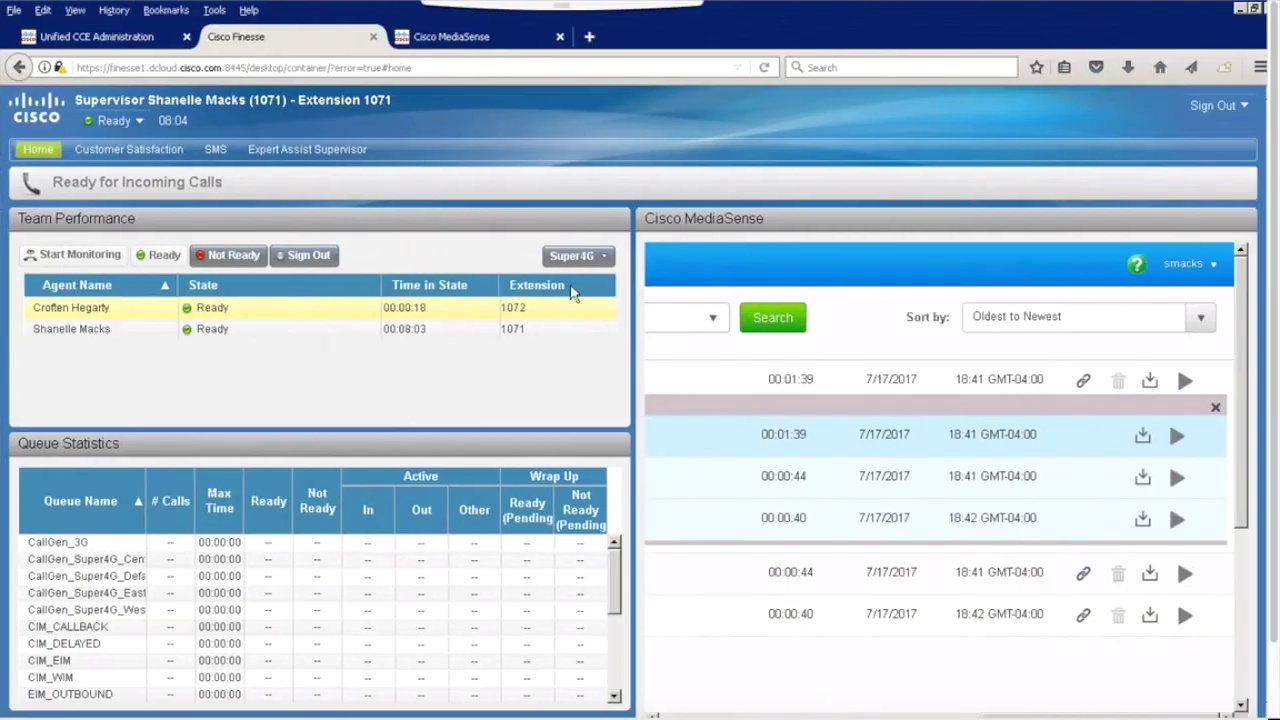
pyautogui.click(591, 258)
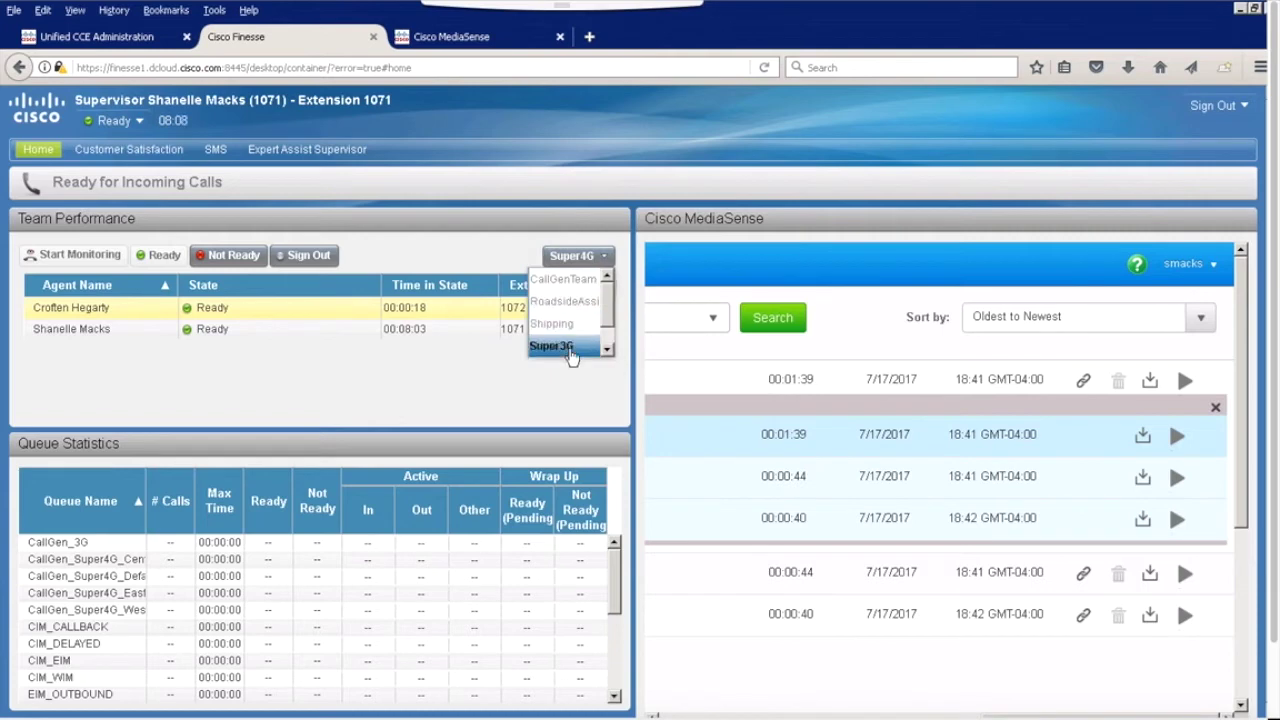
pyautogui.click(570, 348)
pyautogui.click(580, 257)
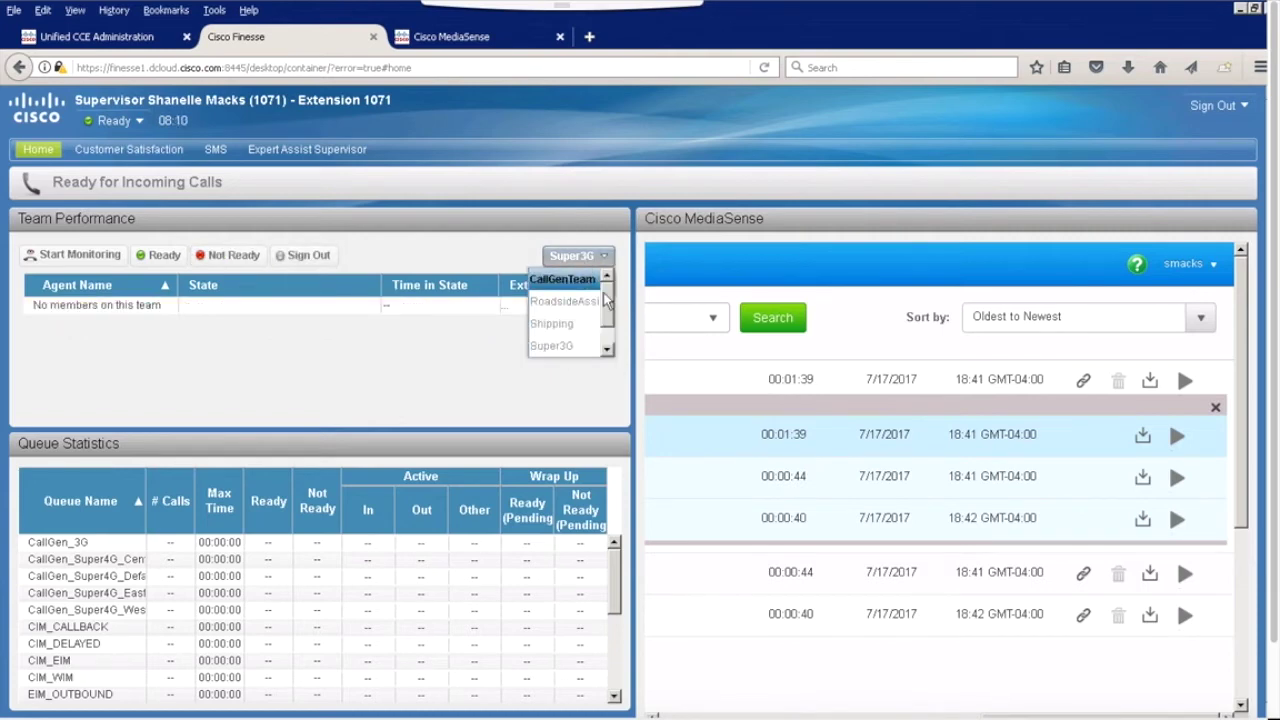
pyautogui.moveTo(605, 296); pyautogui.dragTo(606, 323)
pyautogui.click(563, 346)
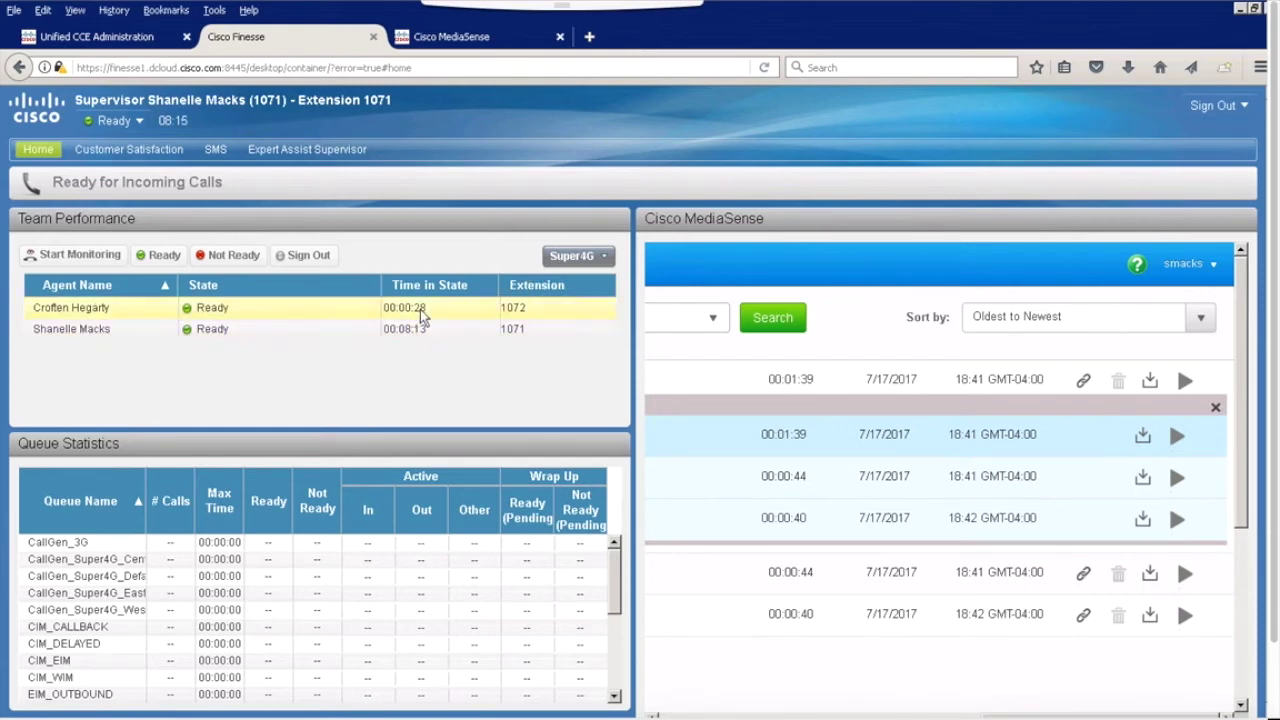
# Step: Set the team's first agent to Not Ready, then back to Ready
pyautogui.click(420, 309)
pyautogui.click(241, 257)
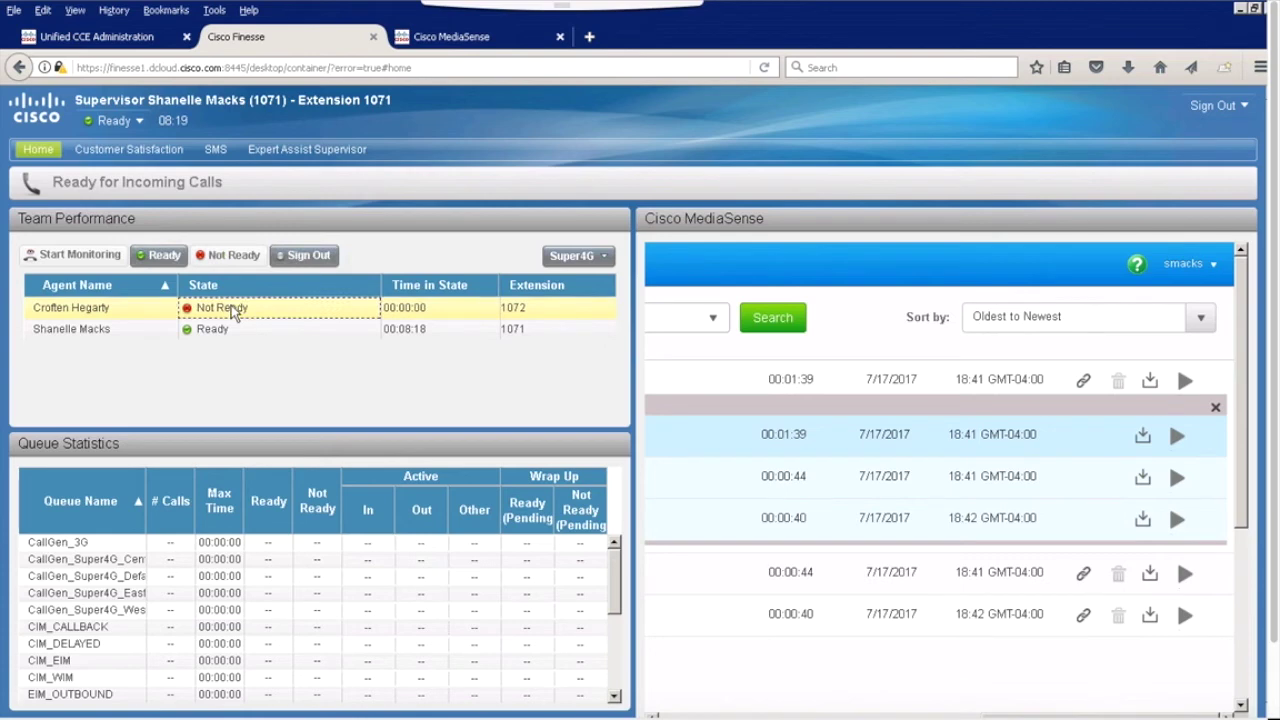
pyautogui.click(160, 256)
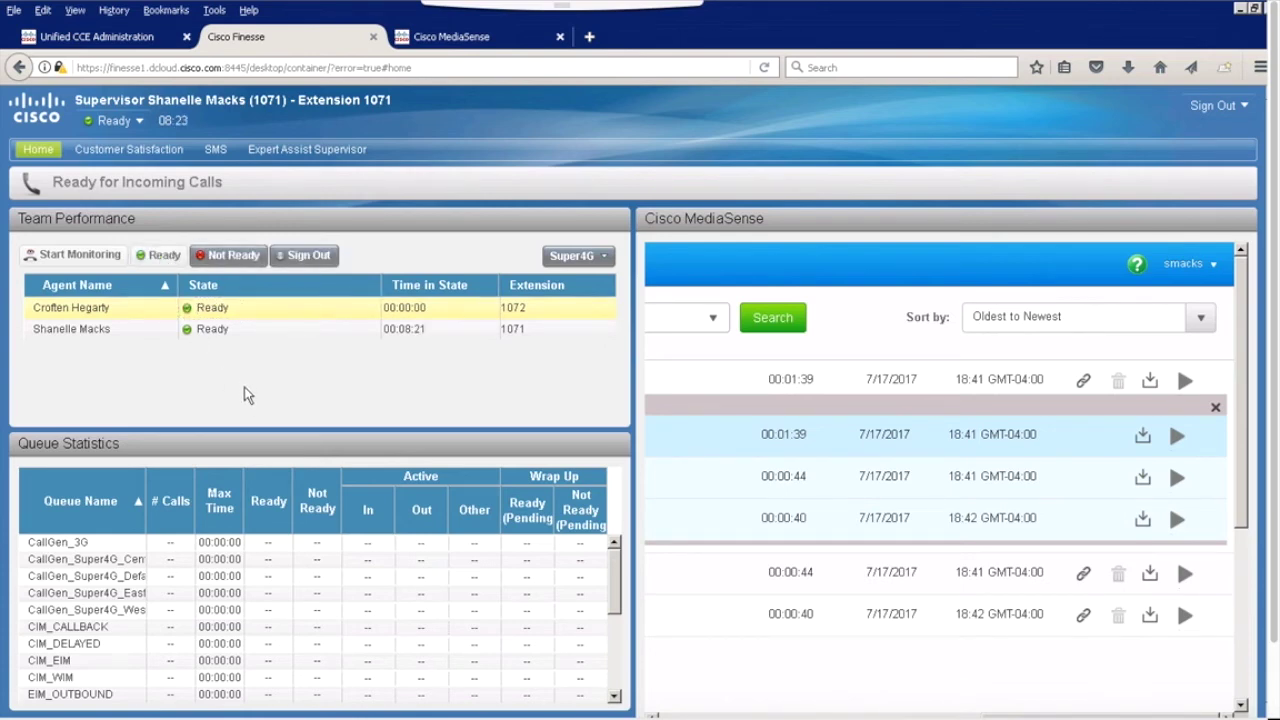
# Step: Refresh recent MediaSense recordings, expand the 1071/1072 session, and play the first call
pyautogui.moveTo(618, 575); pyautogui.dragTo(639, 661)
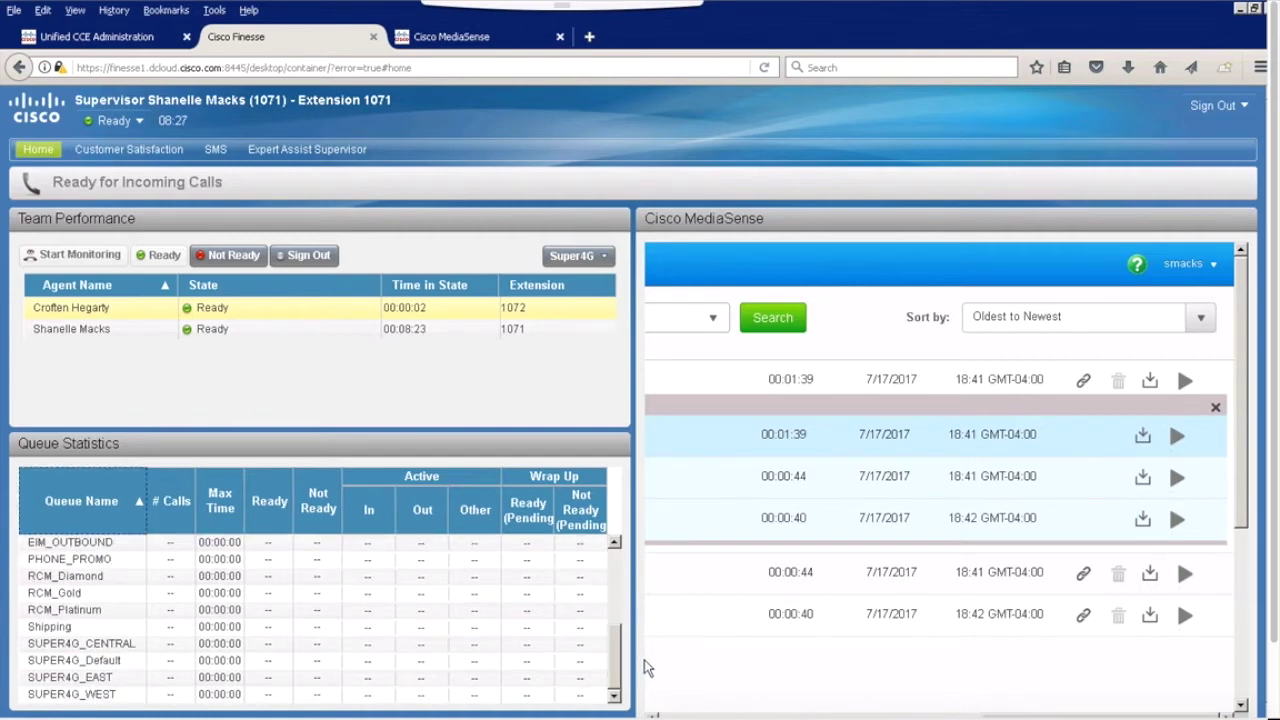
pyautogui.click(695, 716)
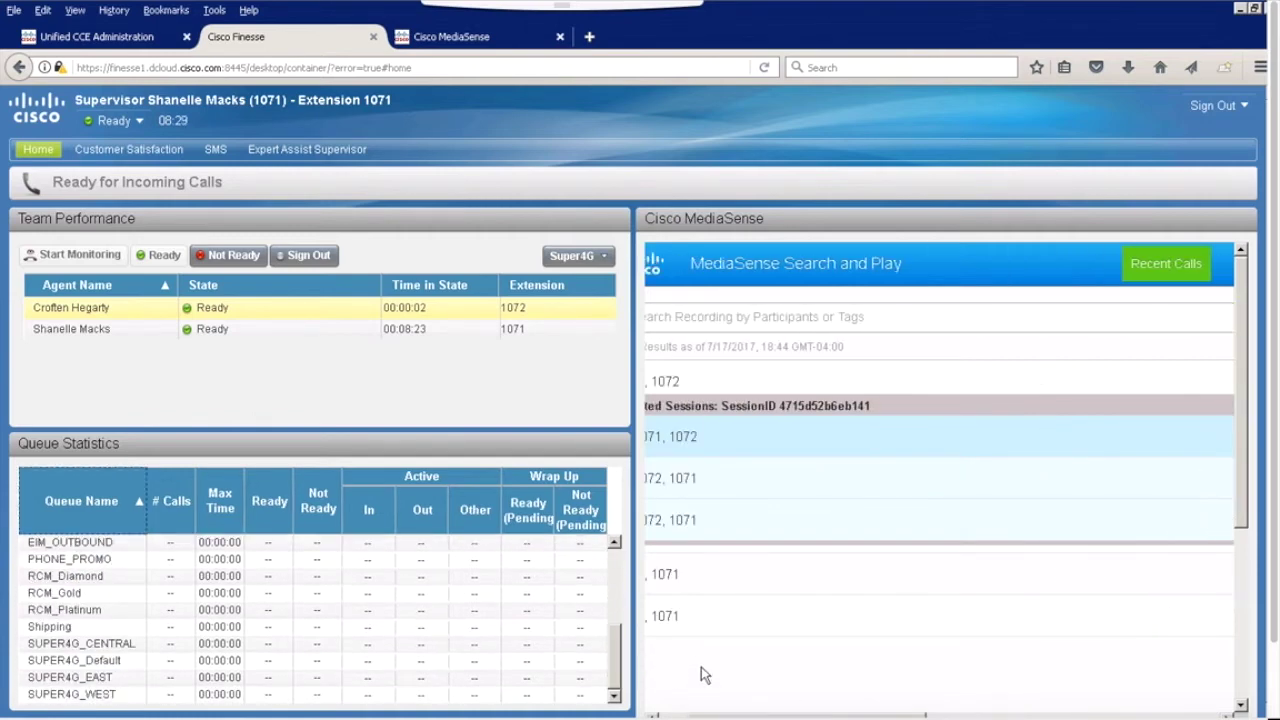
pyautogui.click(662, 716)
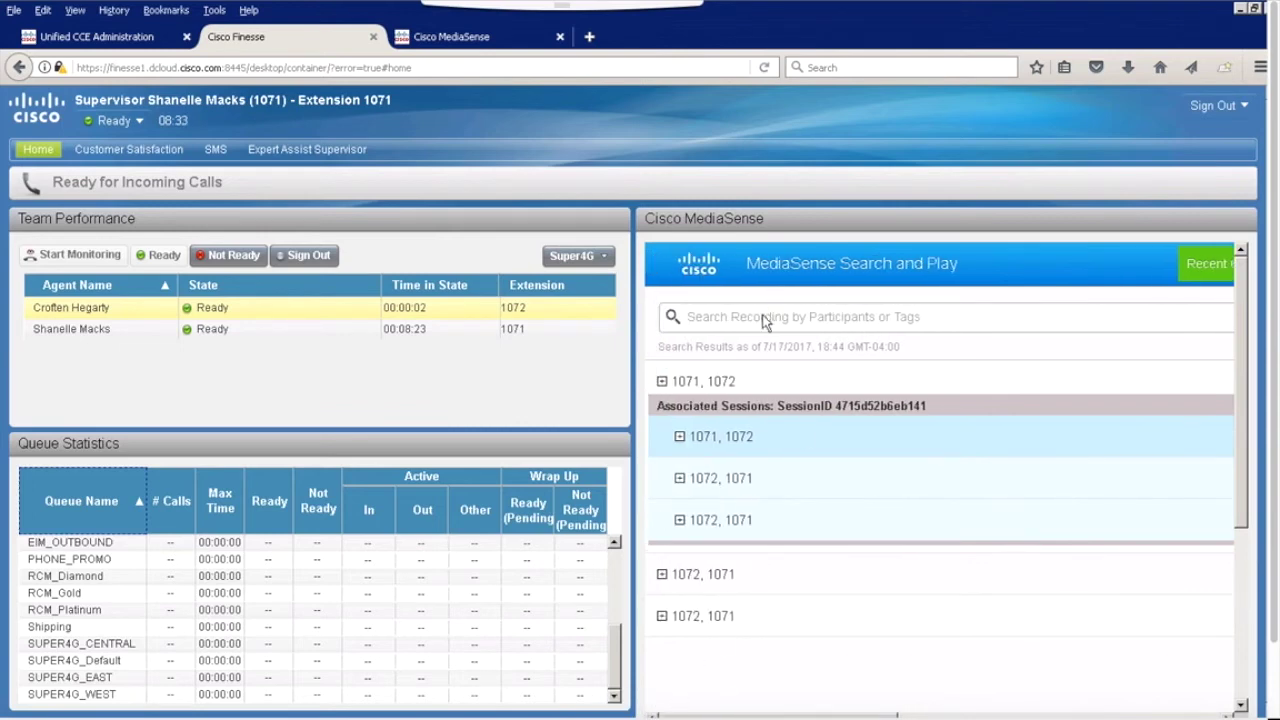
pyautogui.click(1225, 263)
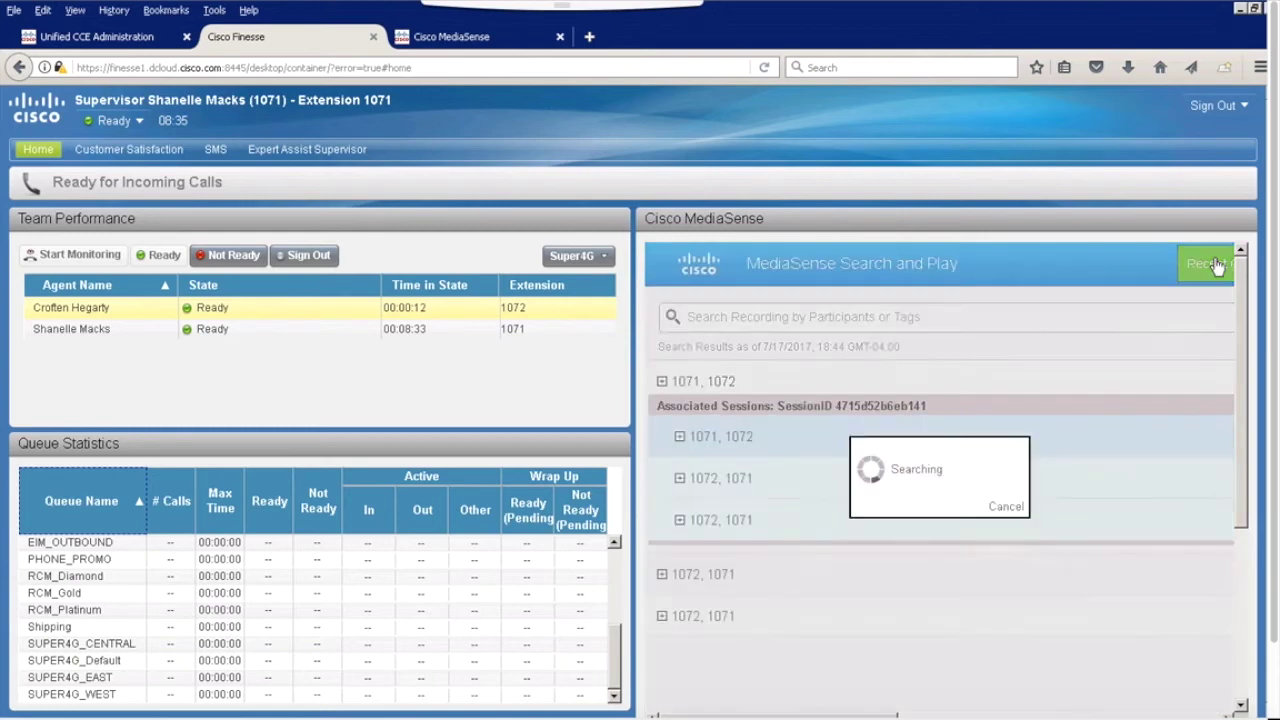
pyautogui.click(666, 386)
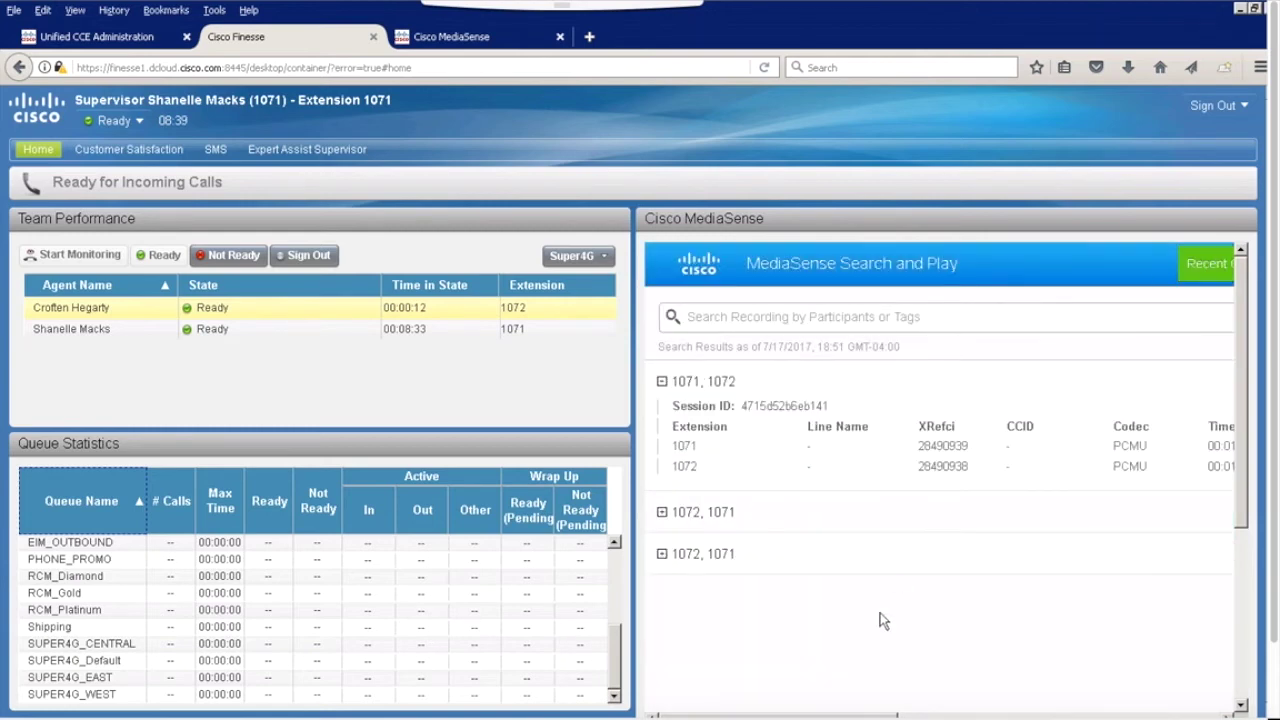
pyautogui.moveTo(880, 716); pyautogui.dragTo(1256, 712)
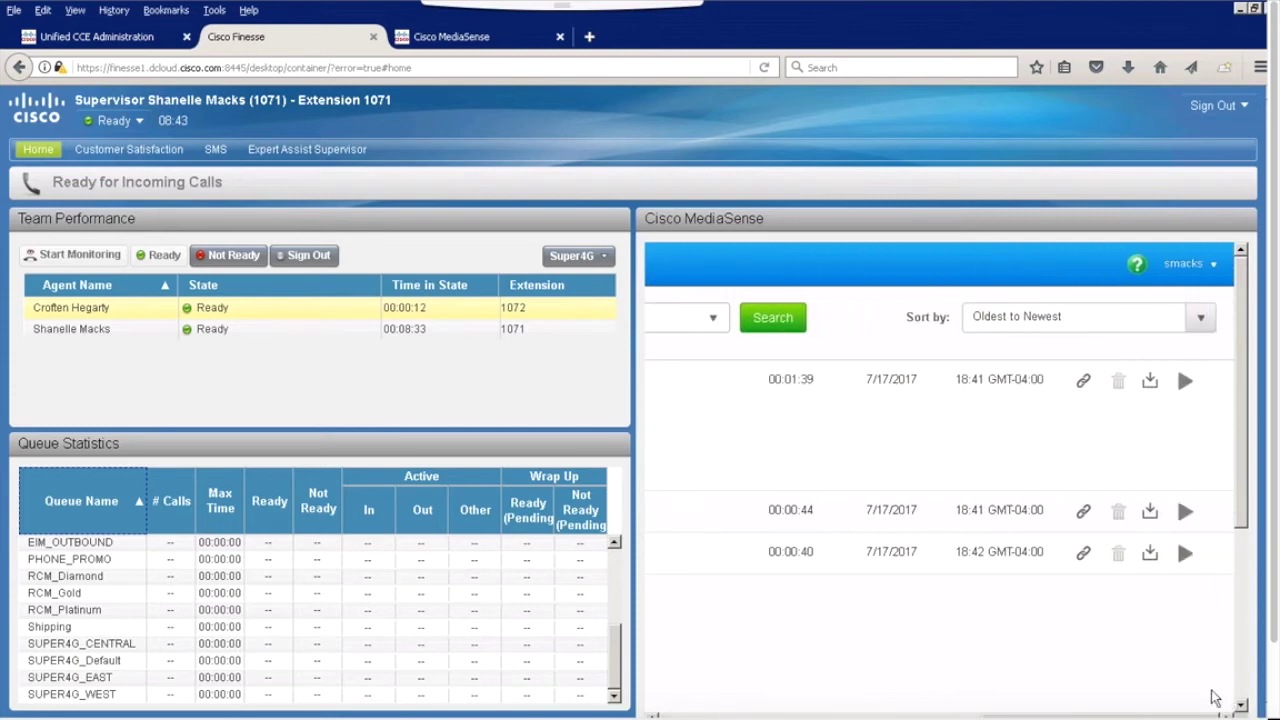
pyautogui.click(1183, 381)
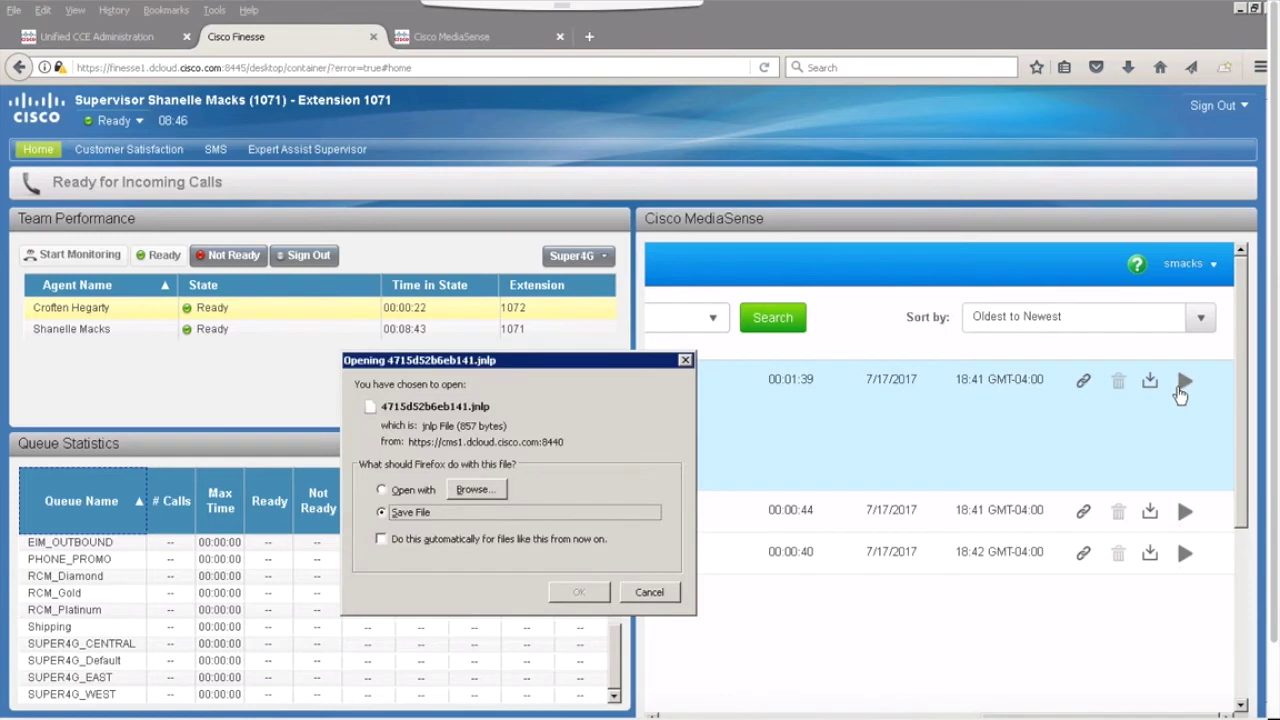
pyautogui.click(686, 363)
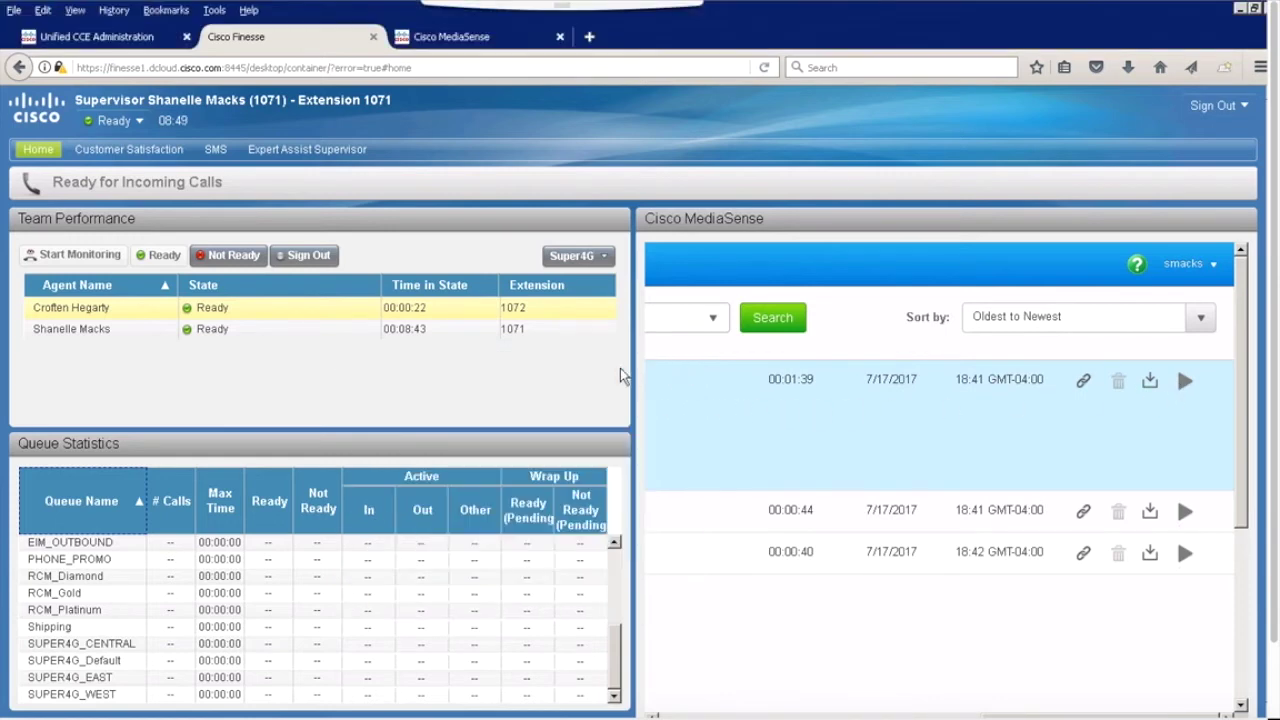
# Step: Browse the survey dashboard and SMS history, then open and scroll the Super4G rate plan PDF
pyautogui.click(127, 158)
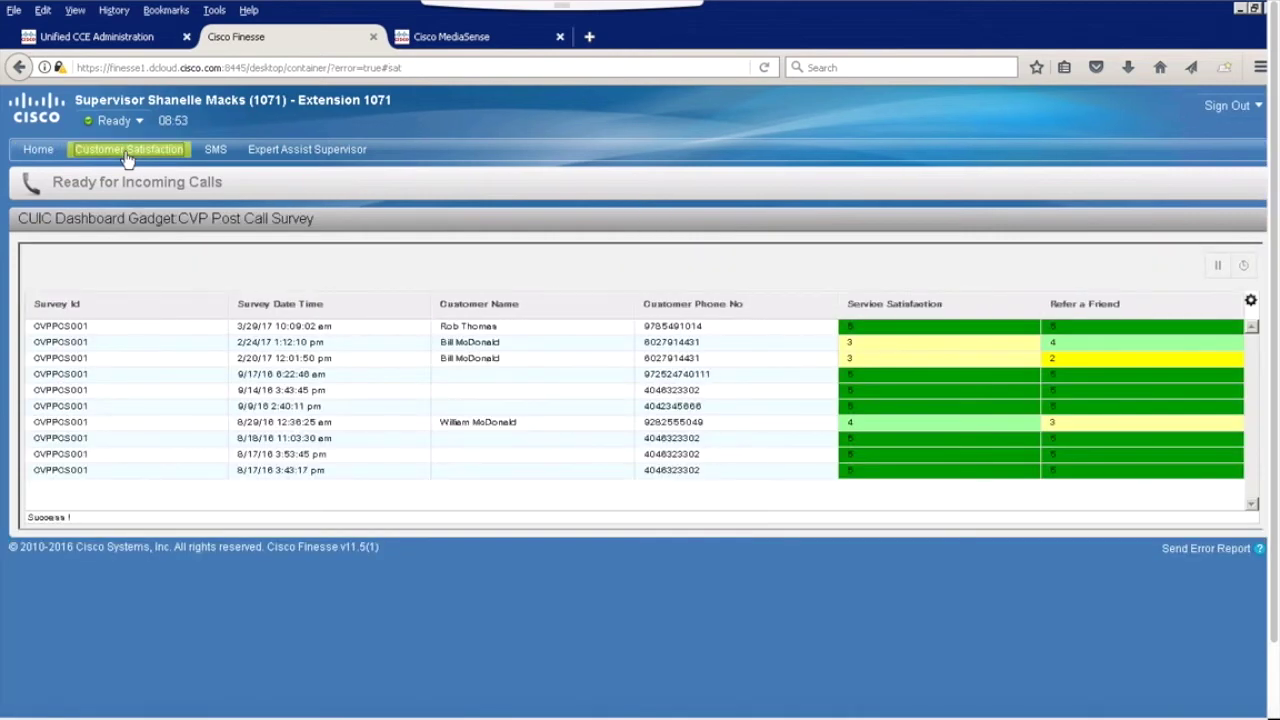
pyautogui.click(213, 160)
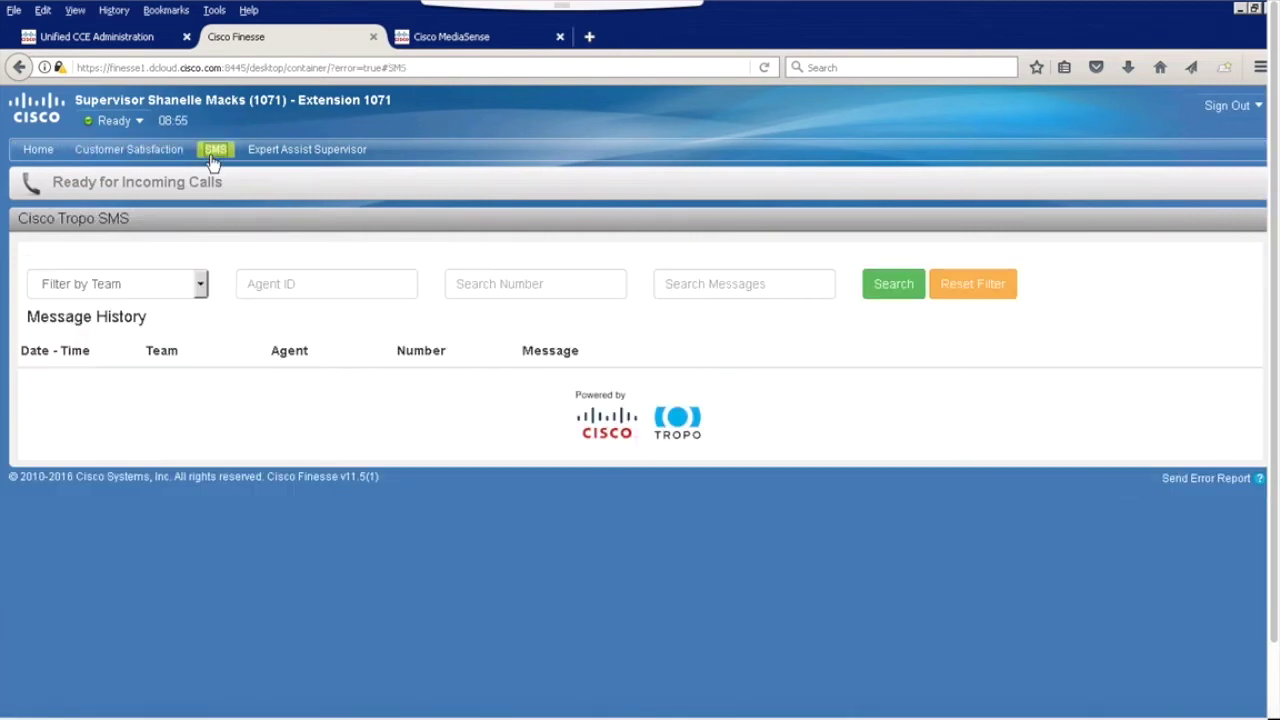
pyautogui.click(297, 160)
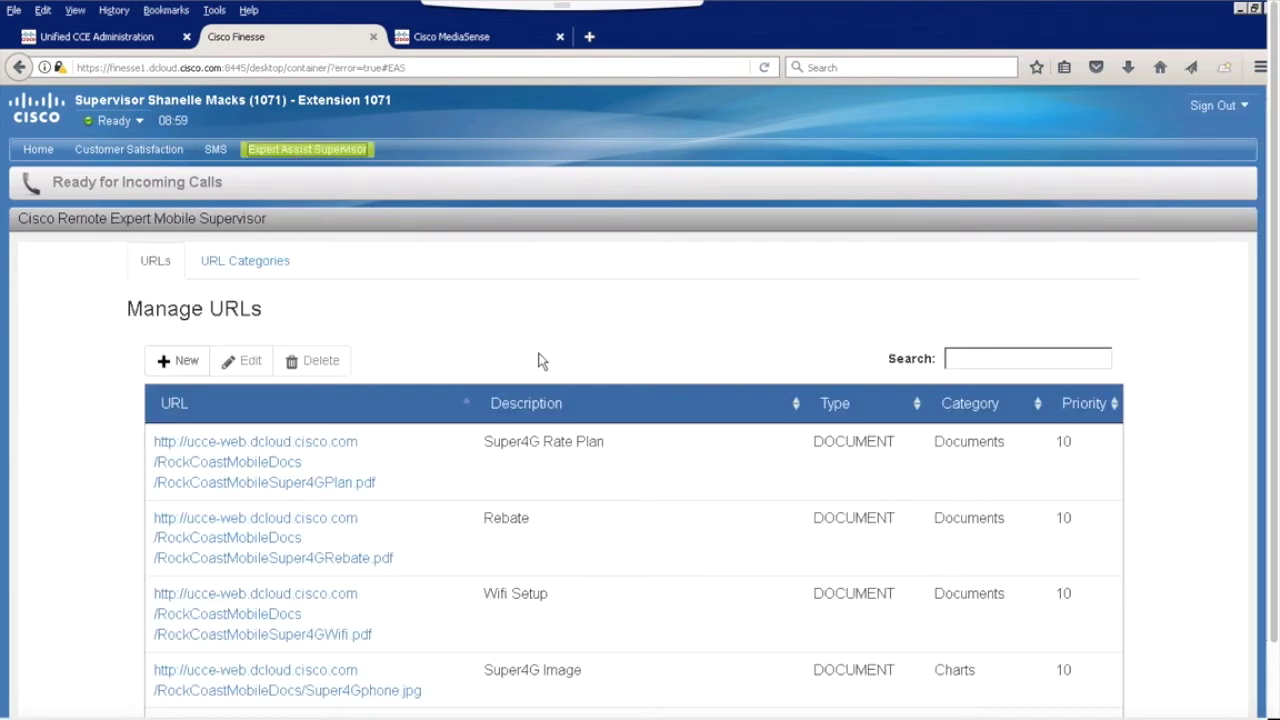
pyautogui.click(337, 446)
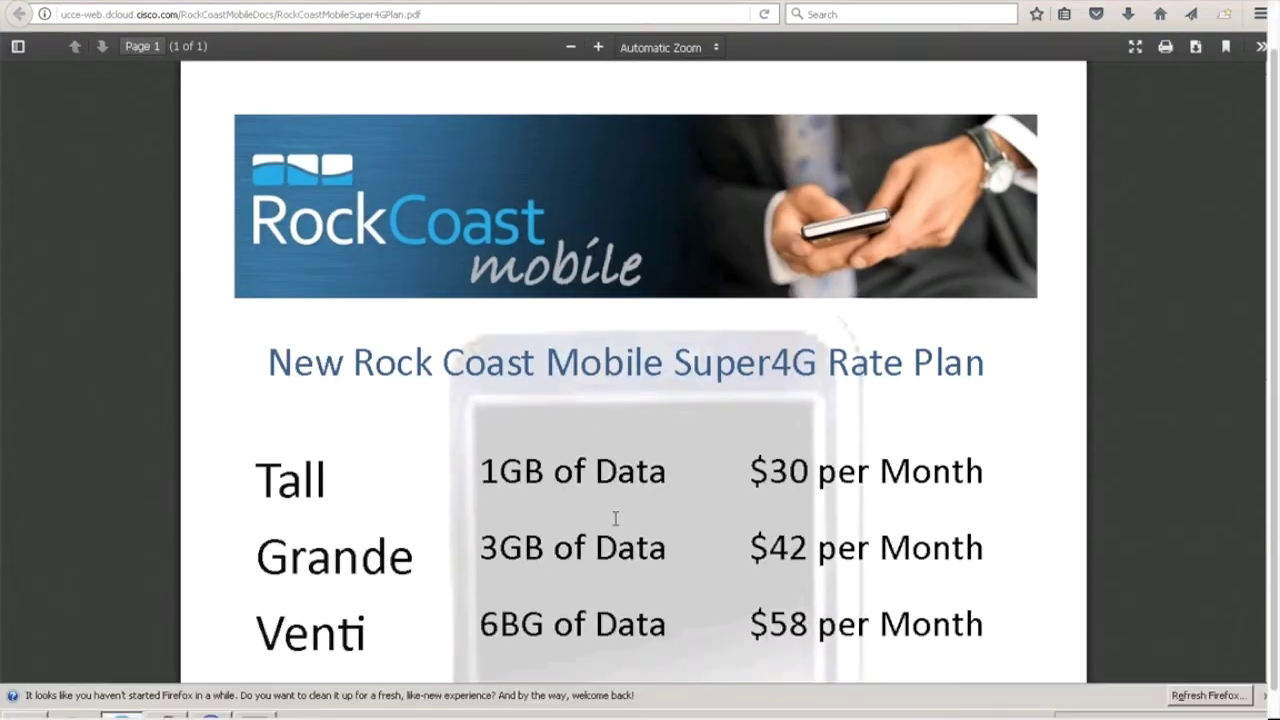
pyautogui.scroll(-3, 71, 36)
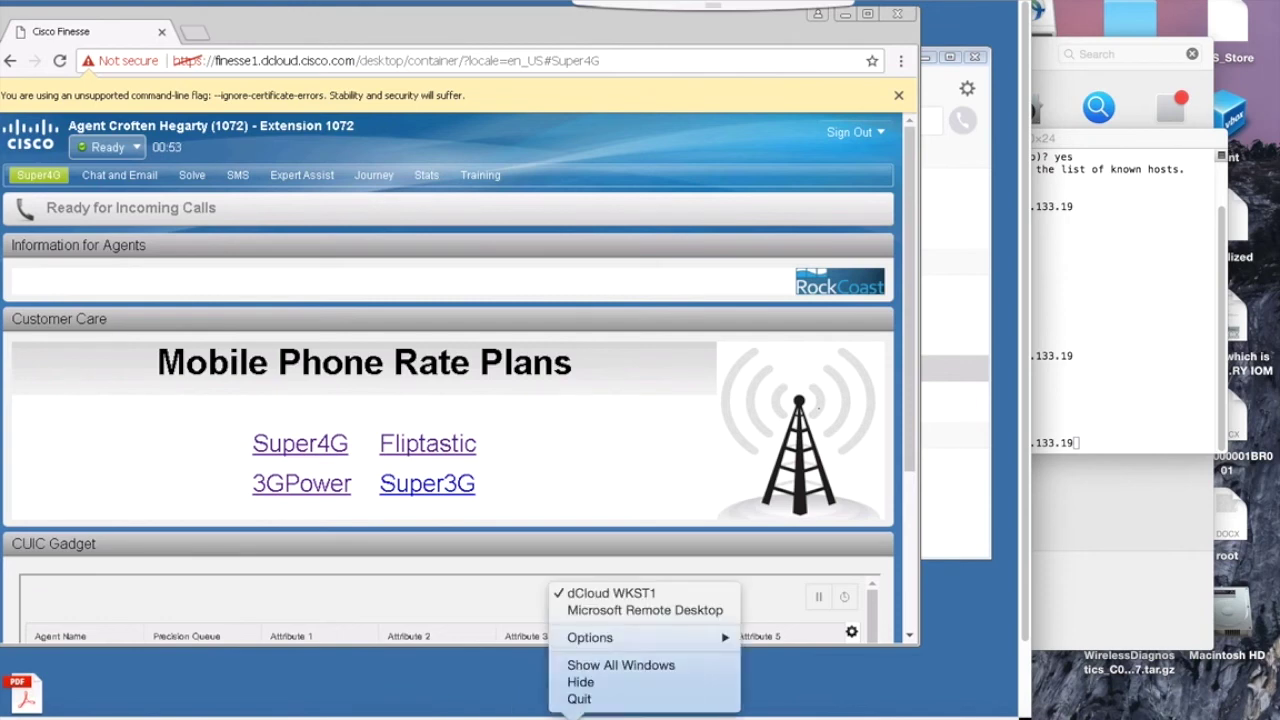
# Step: Launch Microsoft Remote Desktop, connect to dCloud WKST2, and accept its unverified certificate
pyautogui.click(645, 610)
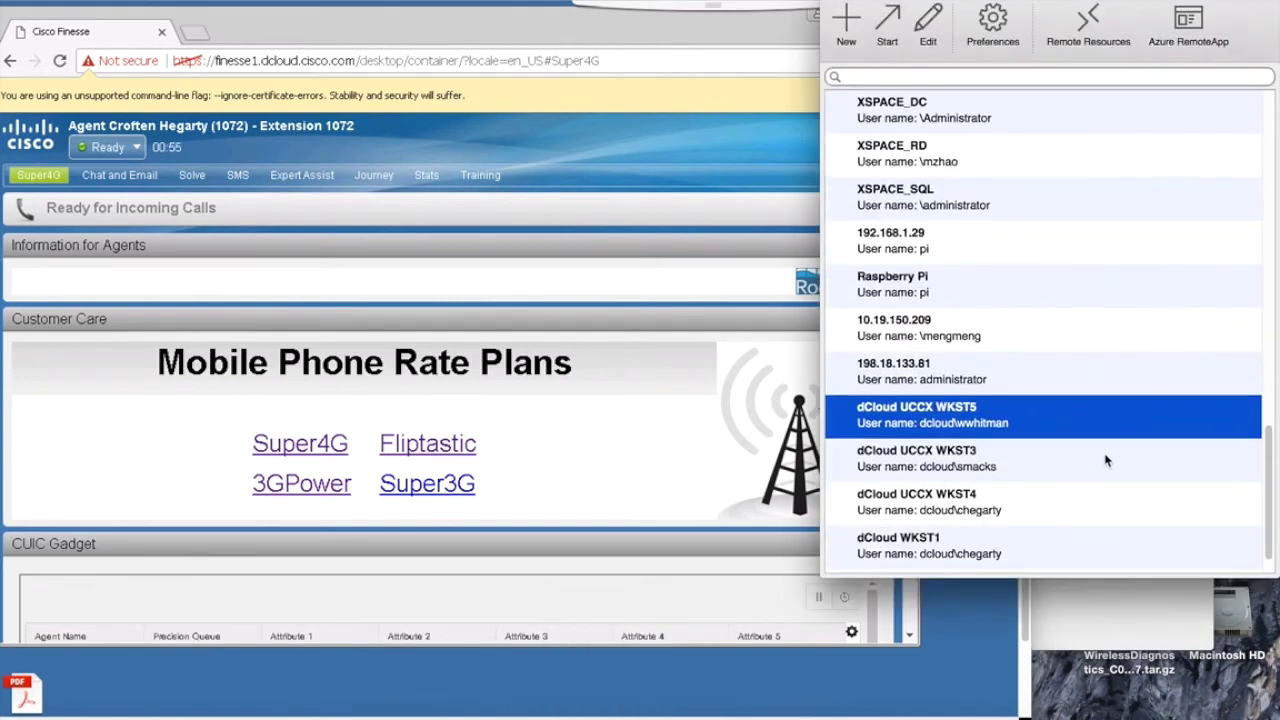
pyautogui.scroll(-1, 1268, 508)
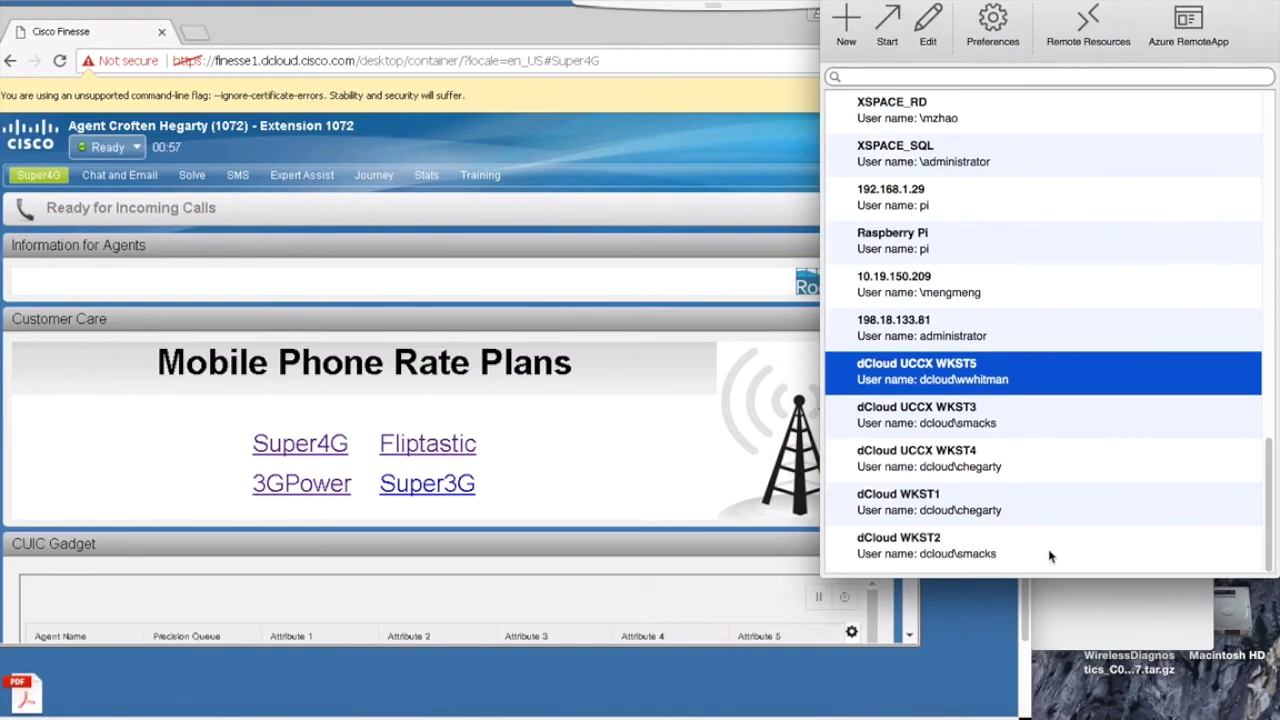
pyautogui.doubleClick(1052, 557)
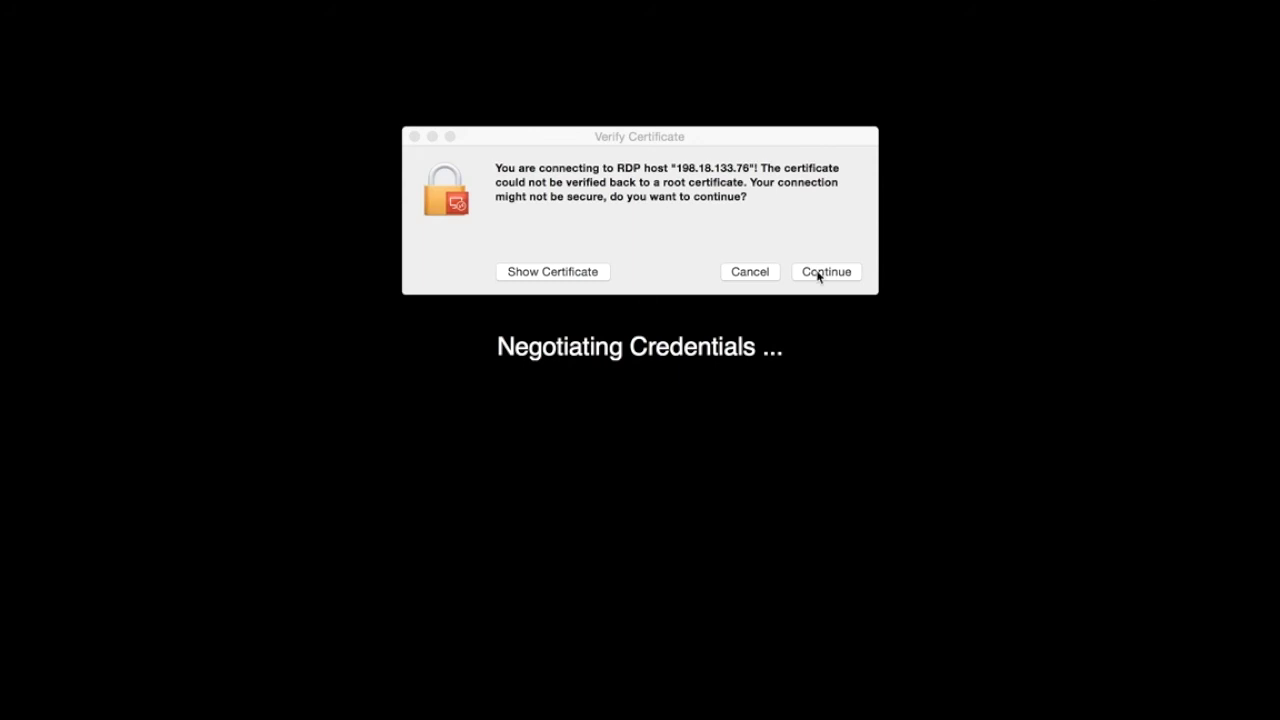
pyautogui.click(818, 274)
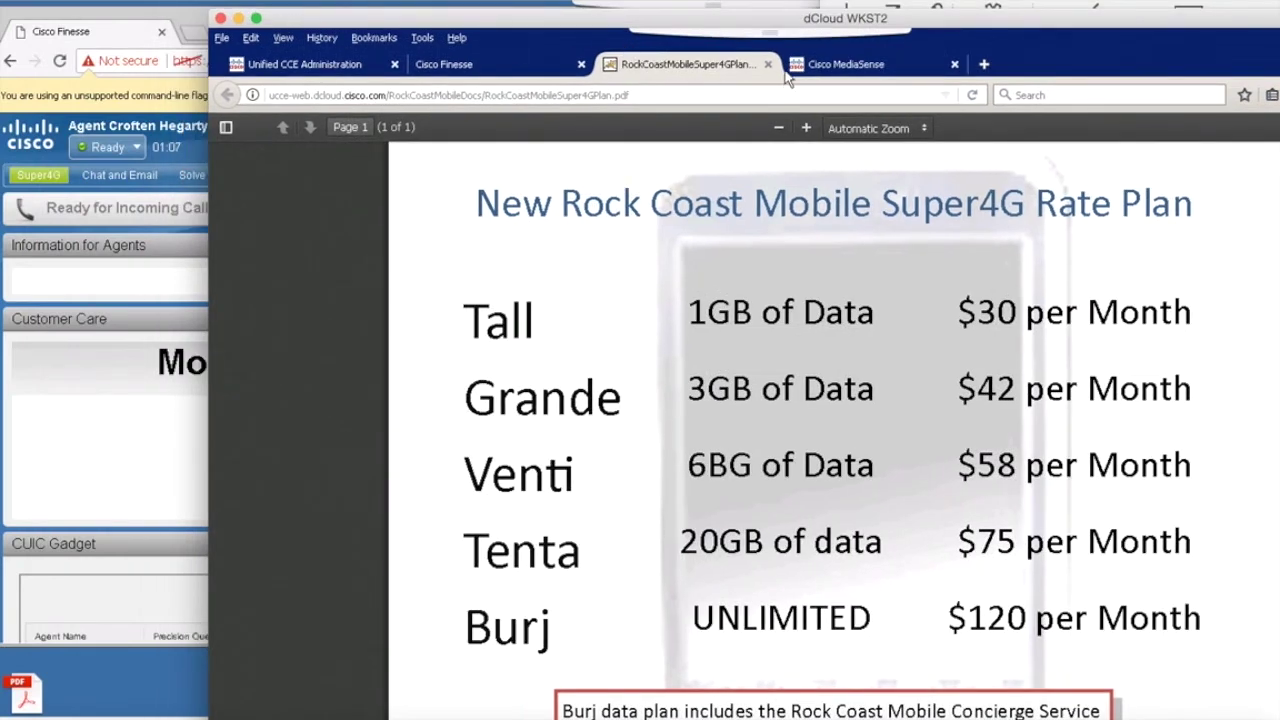
# Step: Close the PDF, return the supervisor desktop to Home, and call the supervisor from the agent's Jabber
pyautogui.click(768, 65)
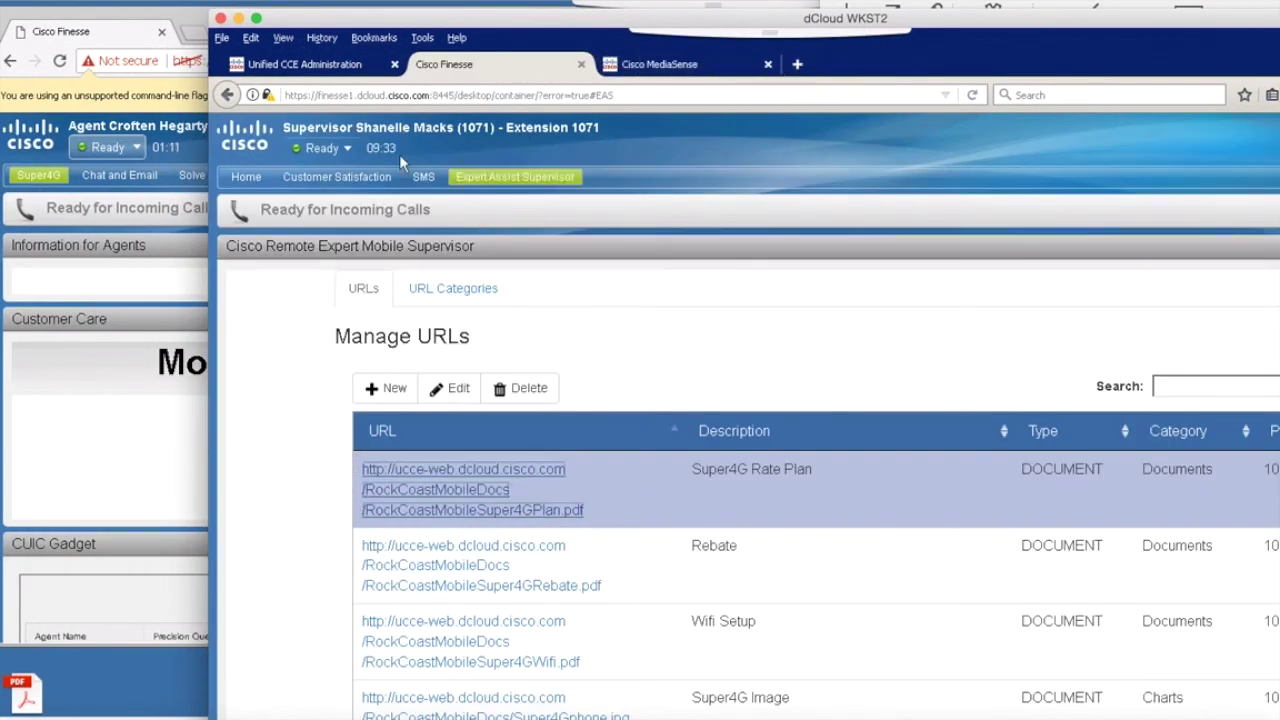
pyautogui.click(246, 177)
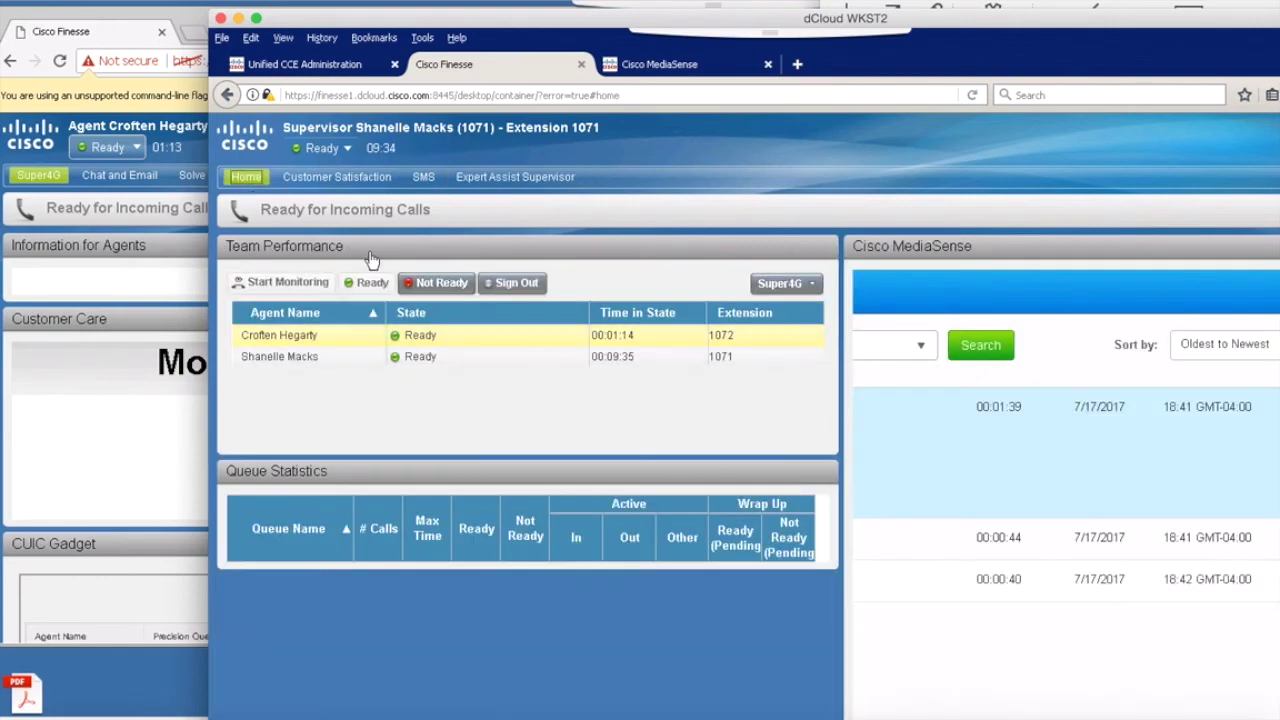
pyautogui.click(95, 446)
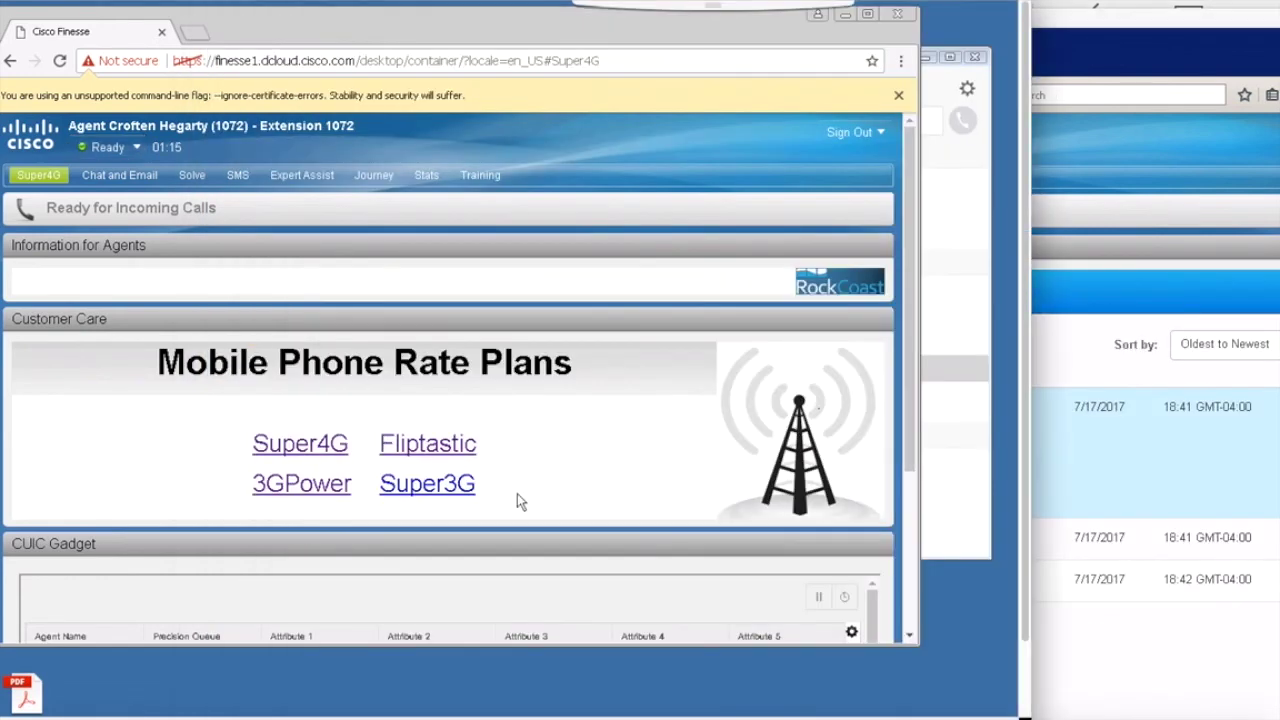
pyautogui.click(980, 510)
pyautogui.click(968, 468)
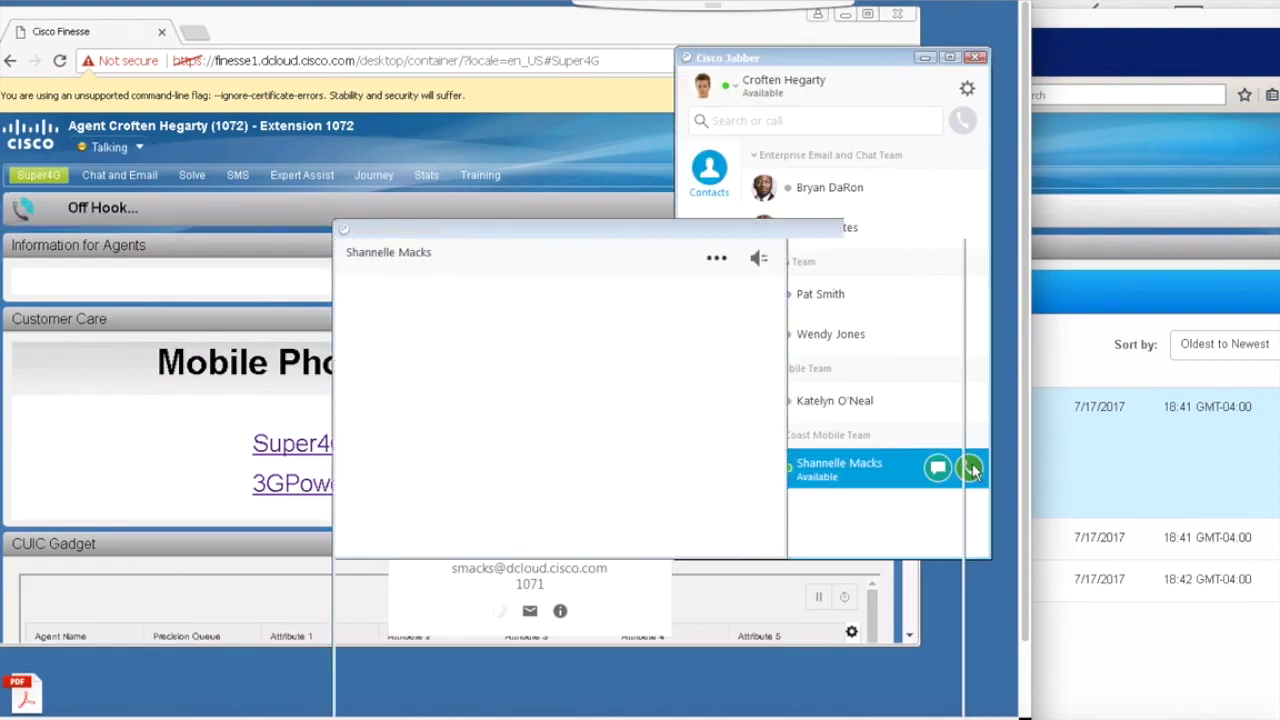
# Step: Answer the agent's incoming Jabber call from the supervisor's Finesse desktop, connecting it as video
pyautogui.click(1108, 28)
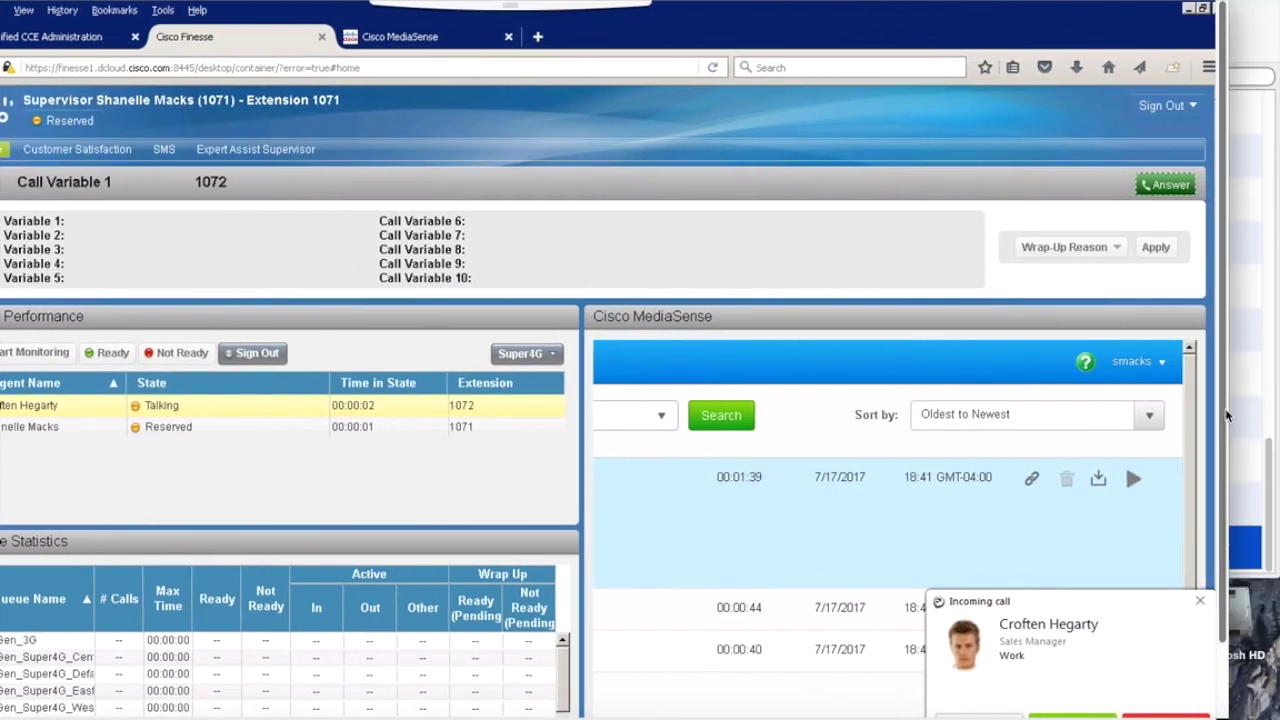
pyautogui.moveTo(1226, 412); pyautogui.dragTo(1227, 478)
pyautogui.click(1076, 647)
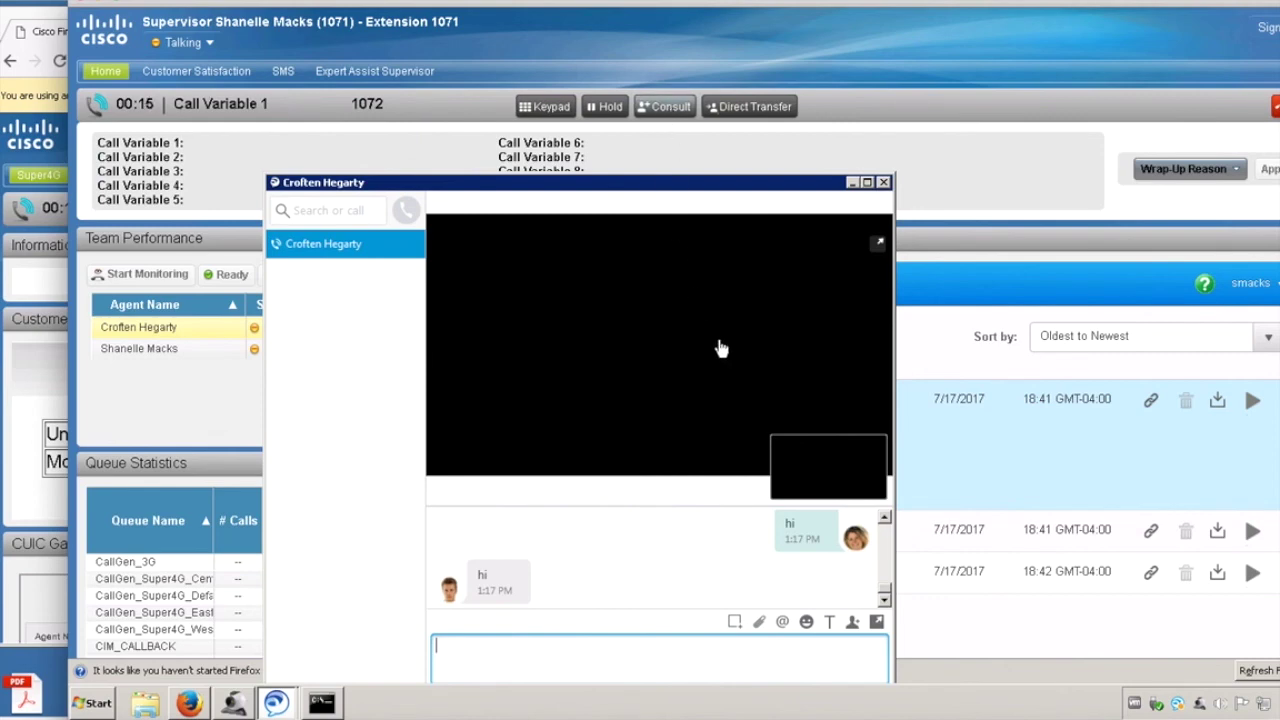
# Step: Scroll through the earlier Jabber chat messages with the agent
pyautogui.click(661, 578)
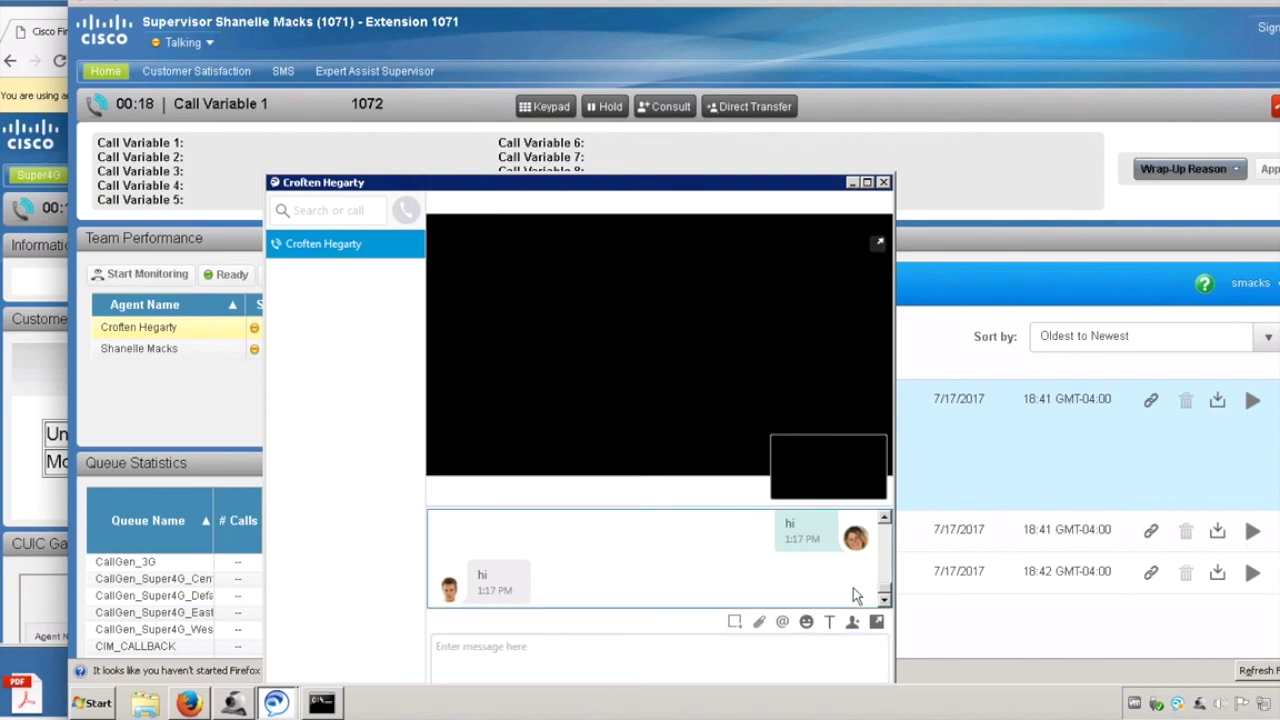
pyautogui.scroll(3, 886, 538)
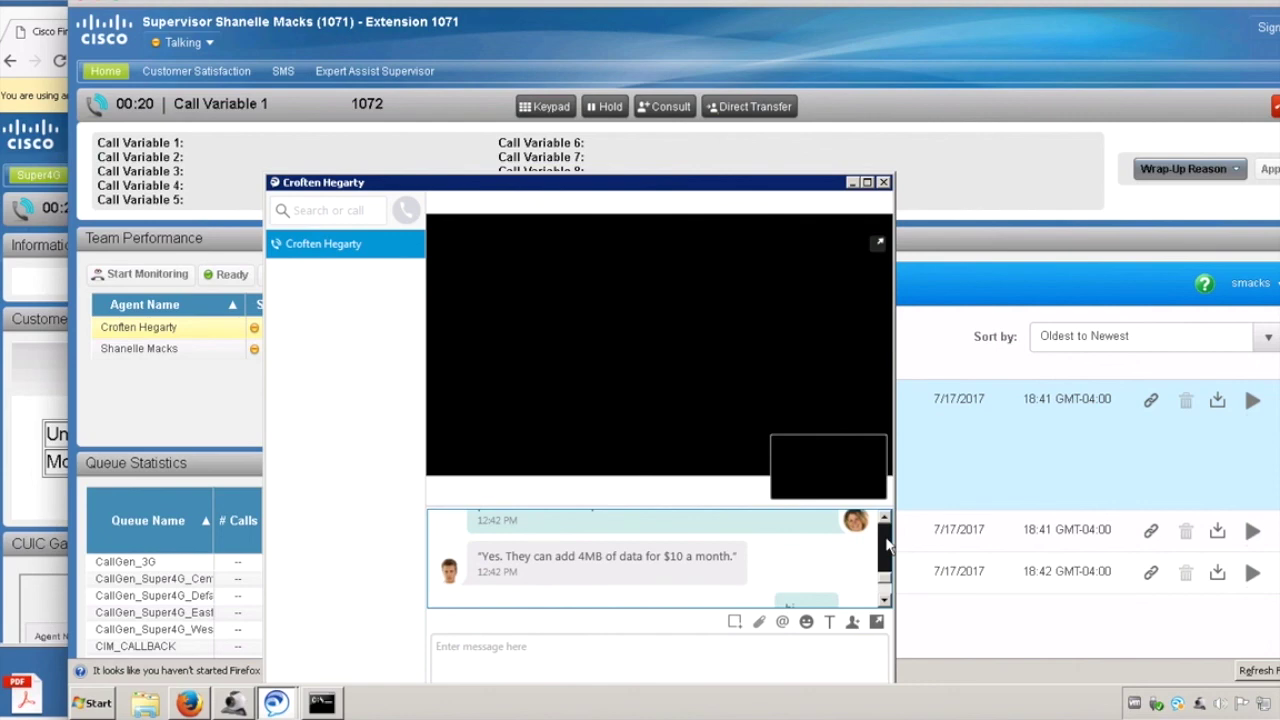
pyautogui.click(887, 599)
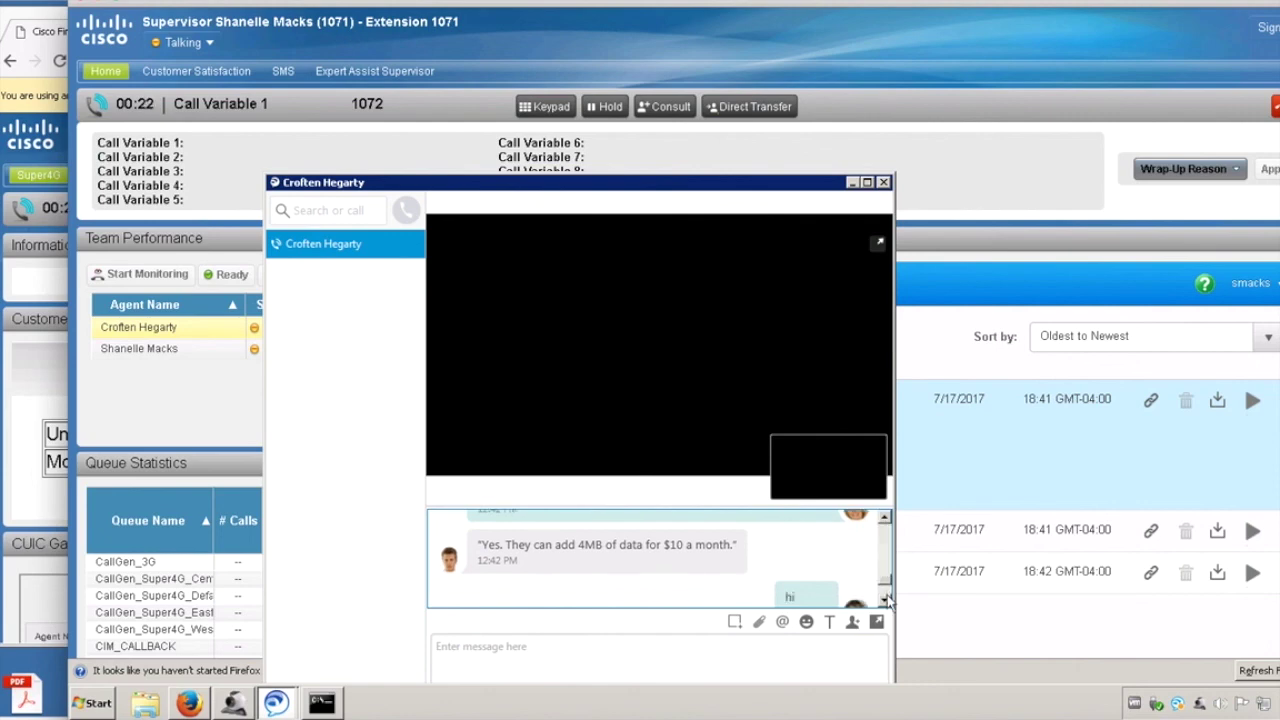
pyautogui.scroll(-1, 831, 531)
# Step: Show the extra call options, then bring up the Finesse consult contact list
pyautogui.moveTo(505, 203)
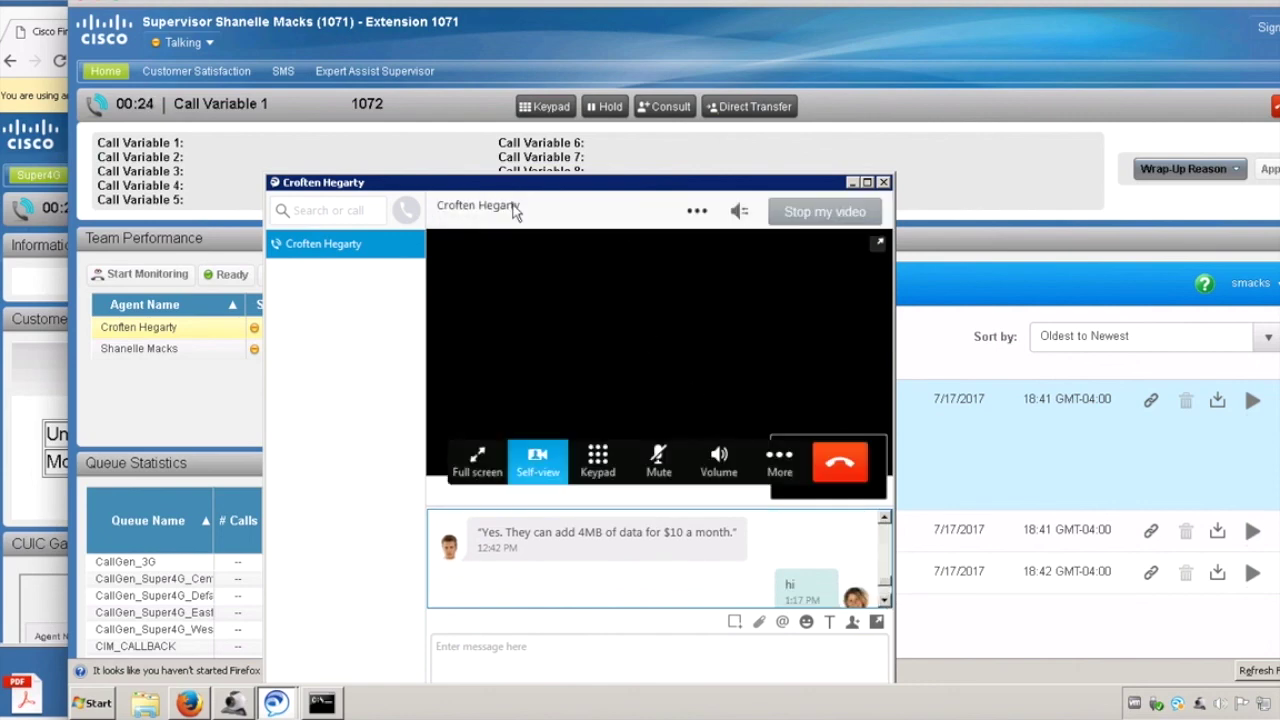
pyautogui.click(779, 462)
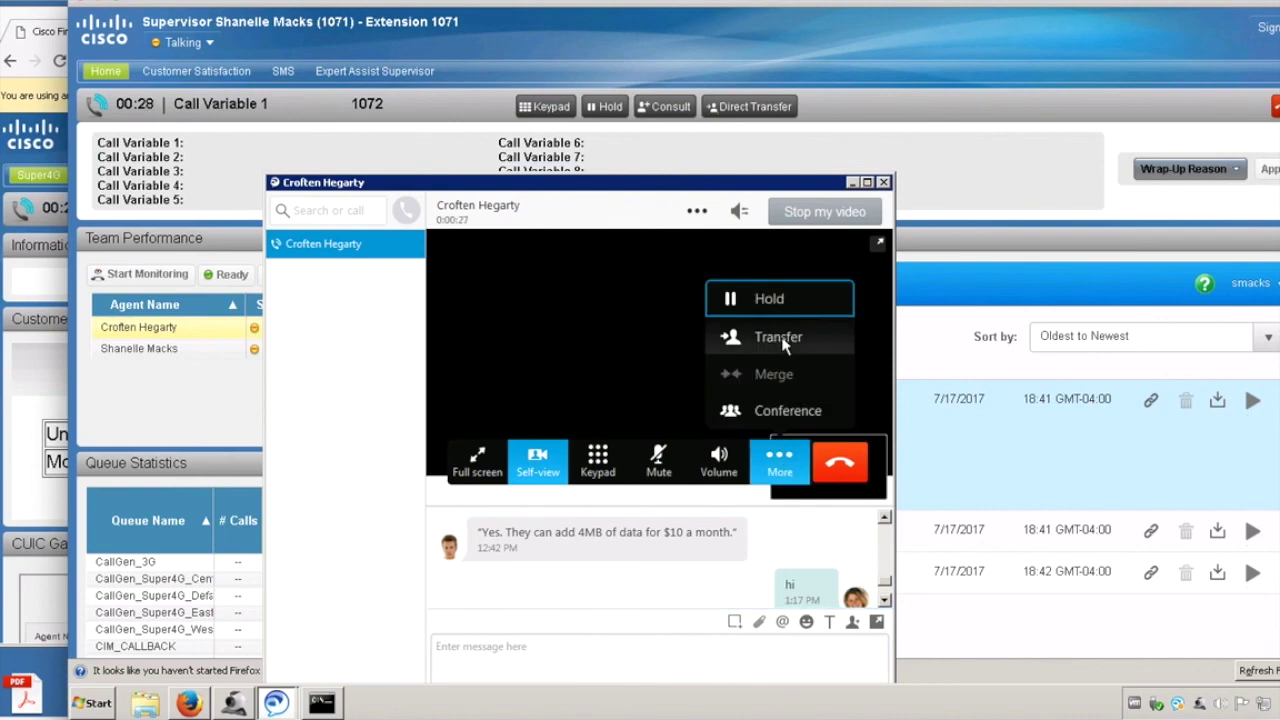
pyautogui.click(661, 108)
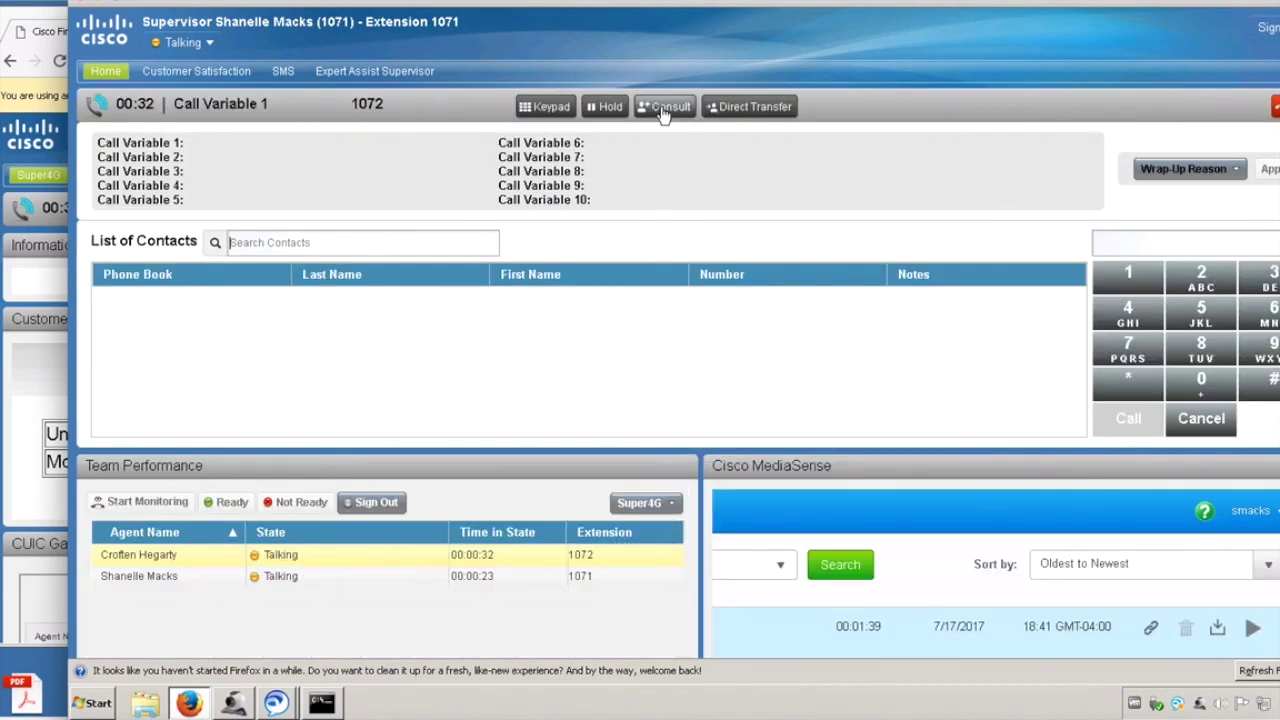
# Step: Search the consult contacts for 'st', ending with the supervisor Ready for incoming calls
pyautogui.click(385, 245)
pyautogui.write('s')
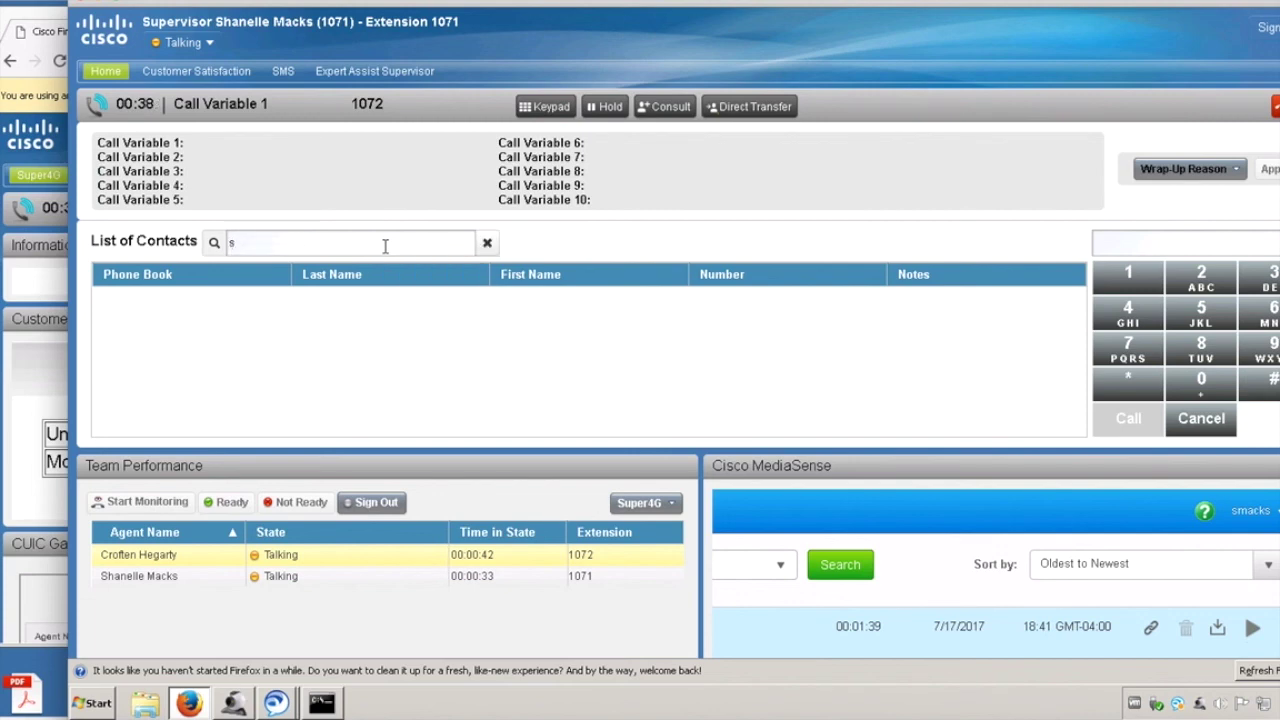
pyautogui.write('t')
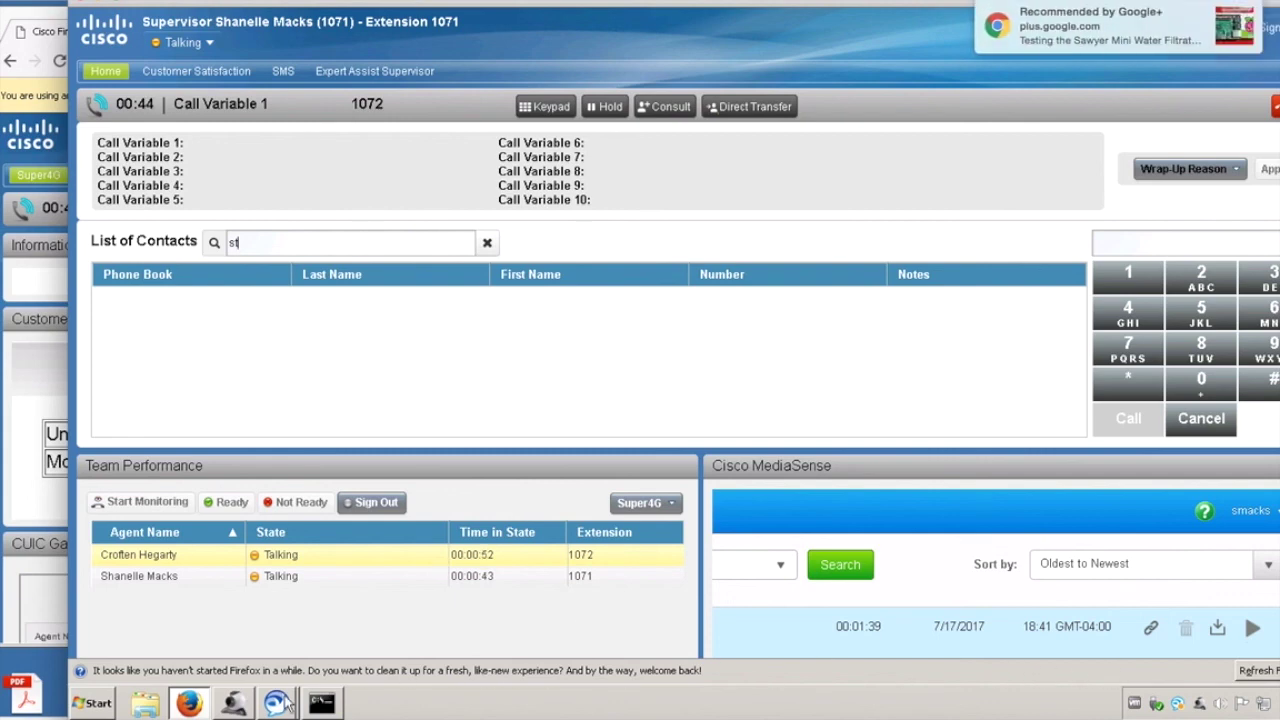
pyautogui.moveTo(297, 695)
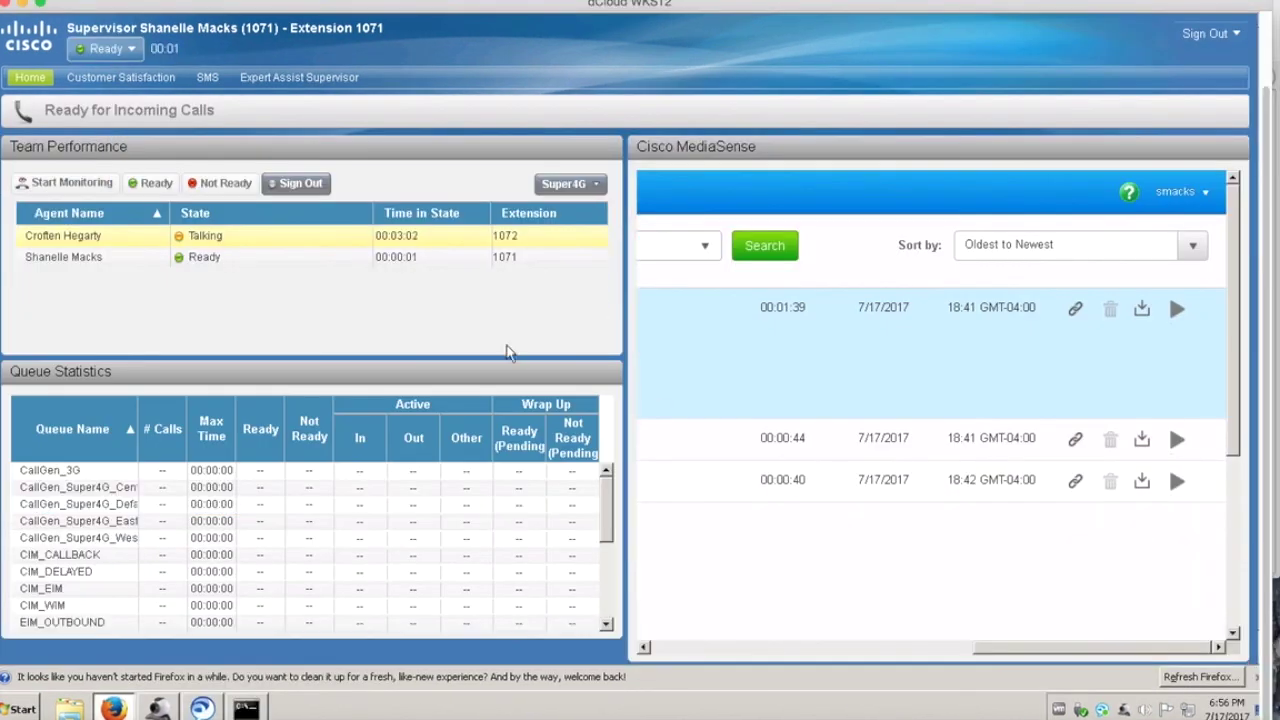